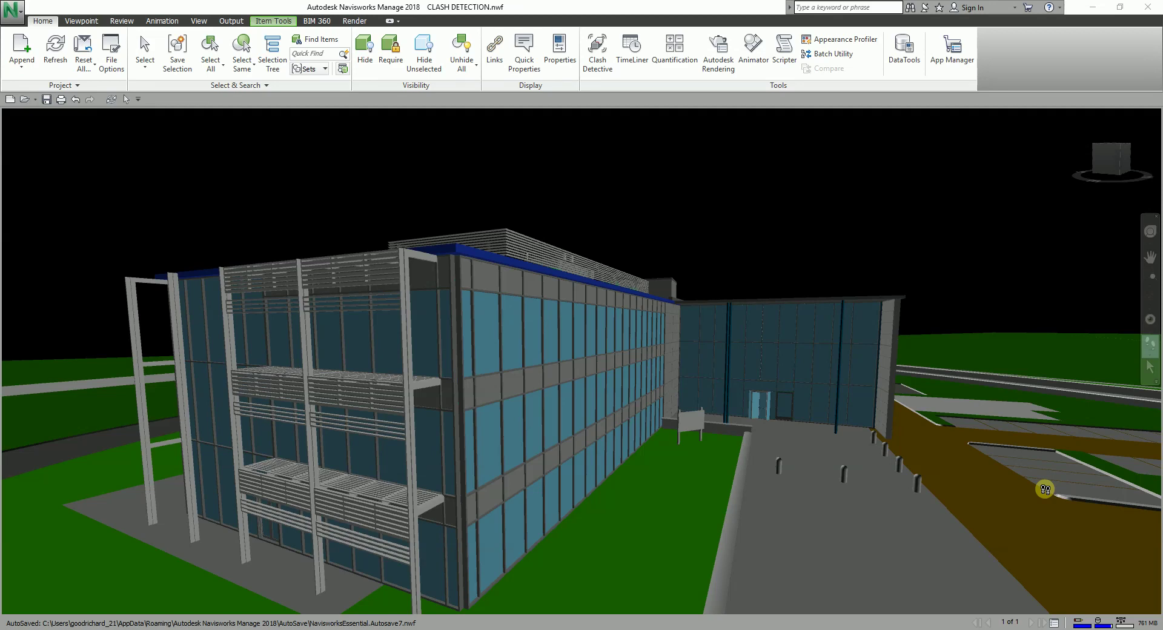
- Open the Clash Detective and show the selection settings of the Mech & Plumb test
click(599, 58)
click(42, 23)
click(596, 48)
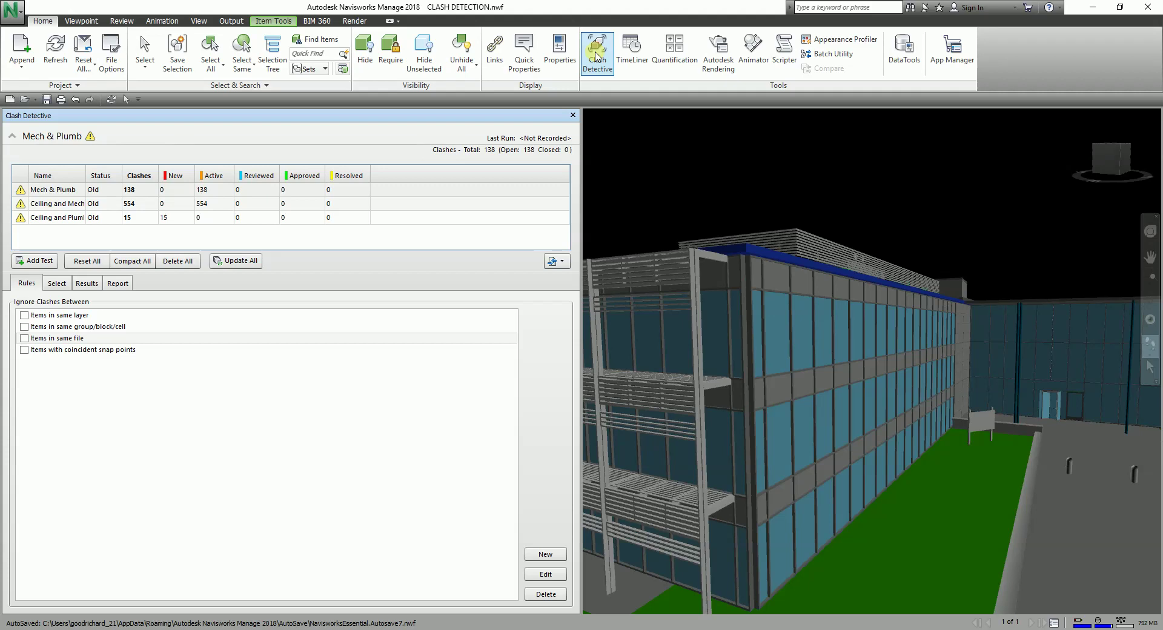
click(57, 284)
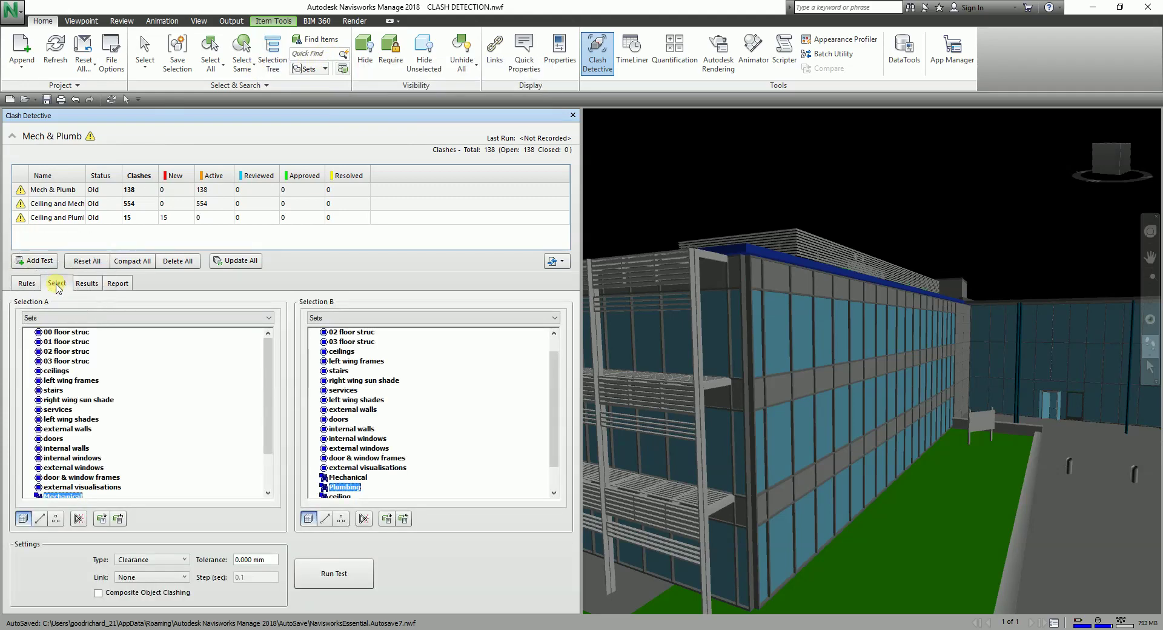
- Choose the 01 floor struc set for Selection A and the left wing frames set for Selection B
click(261, 345)
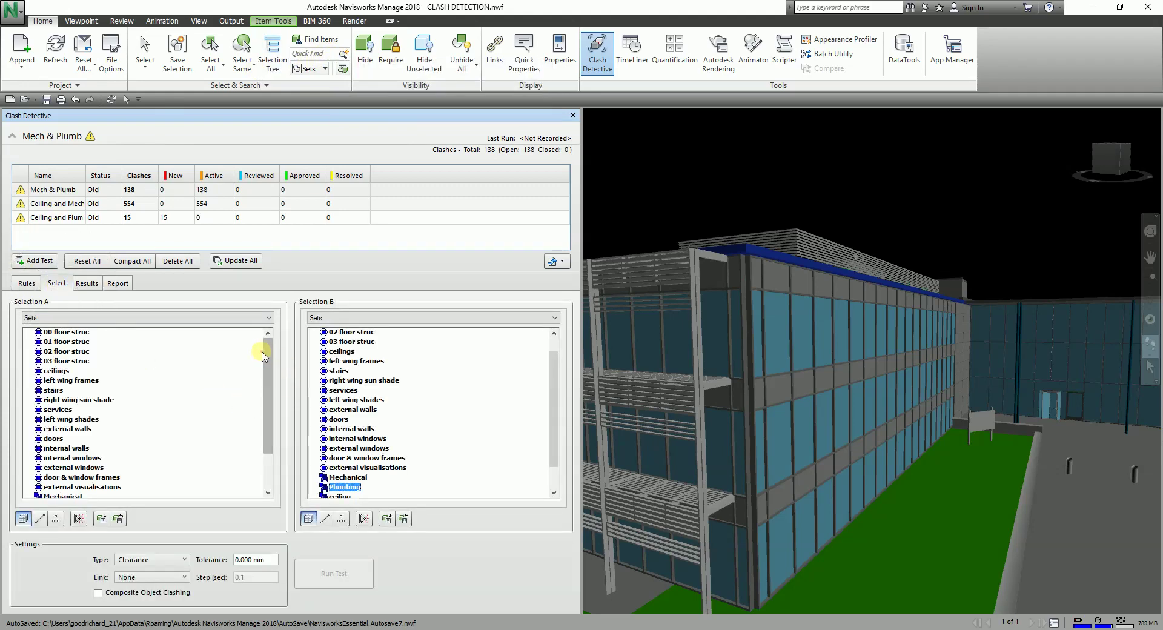
click(65, 342)
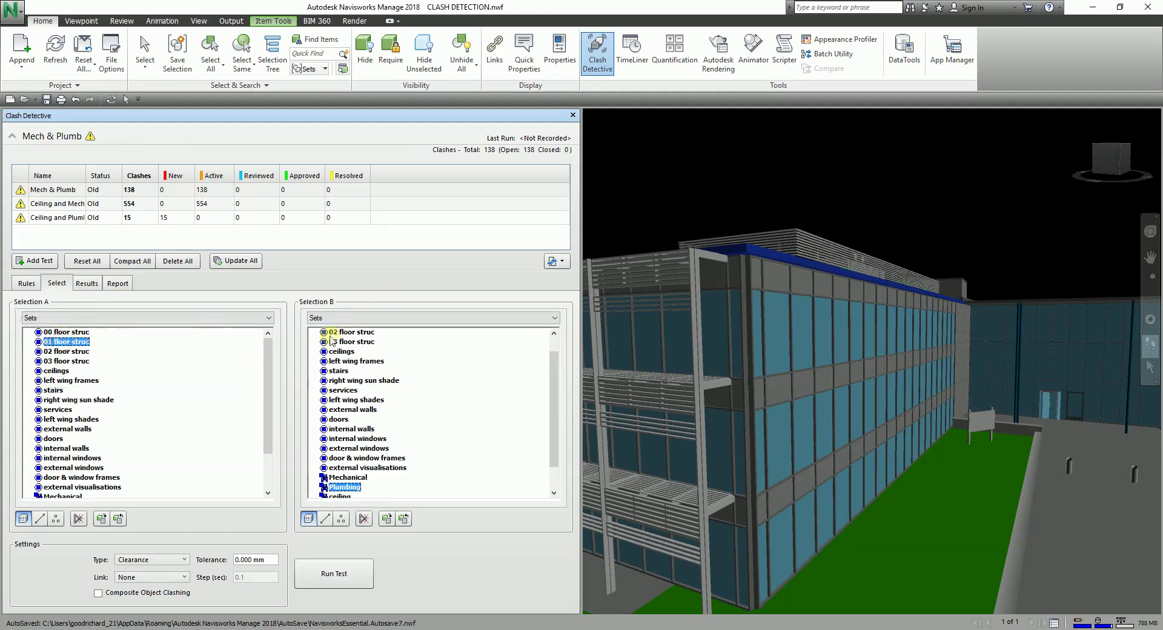
click(342, 361)
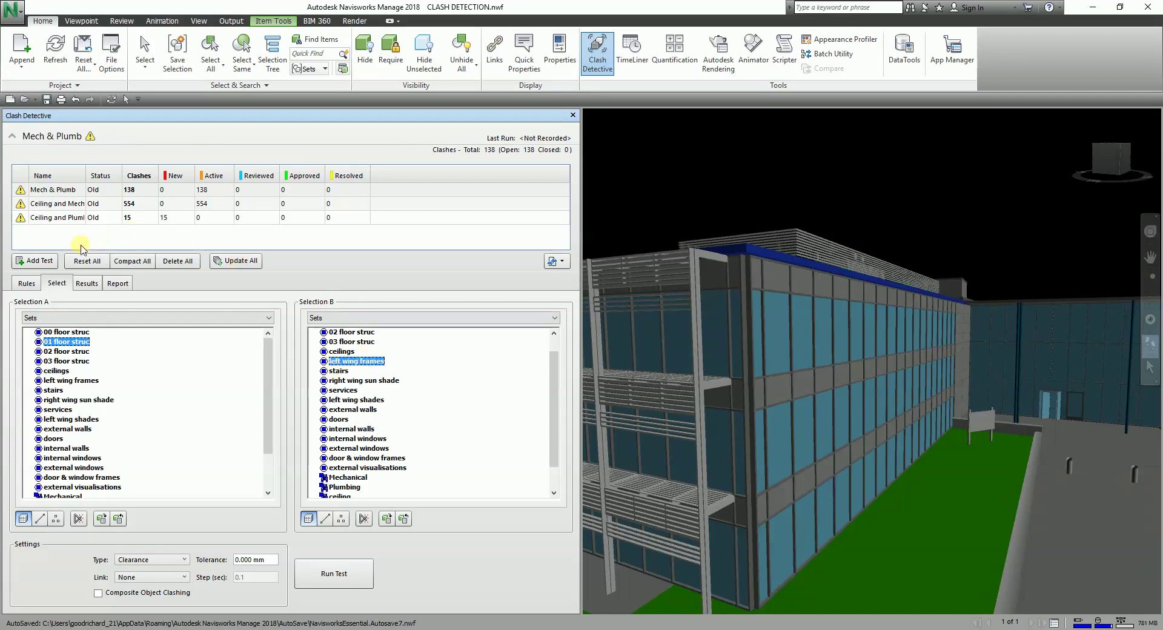
- Review the test's rules for ignoring clashes between items in the same layer, group/block/cell or file
click(27, 284)
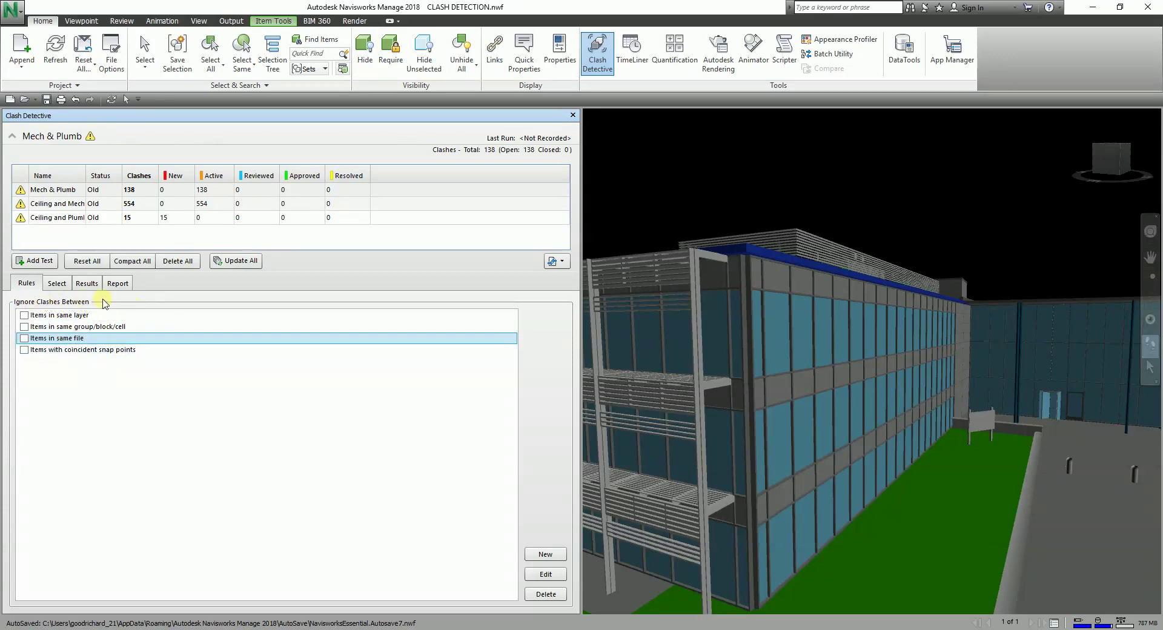
click(80, 314)
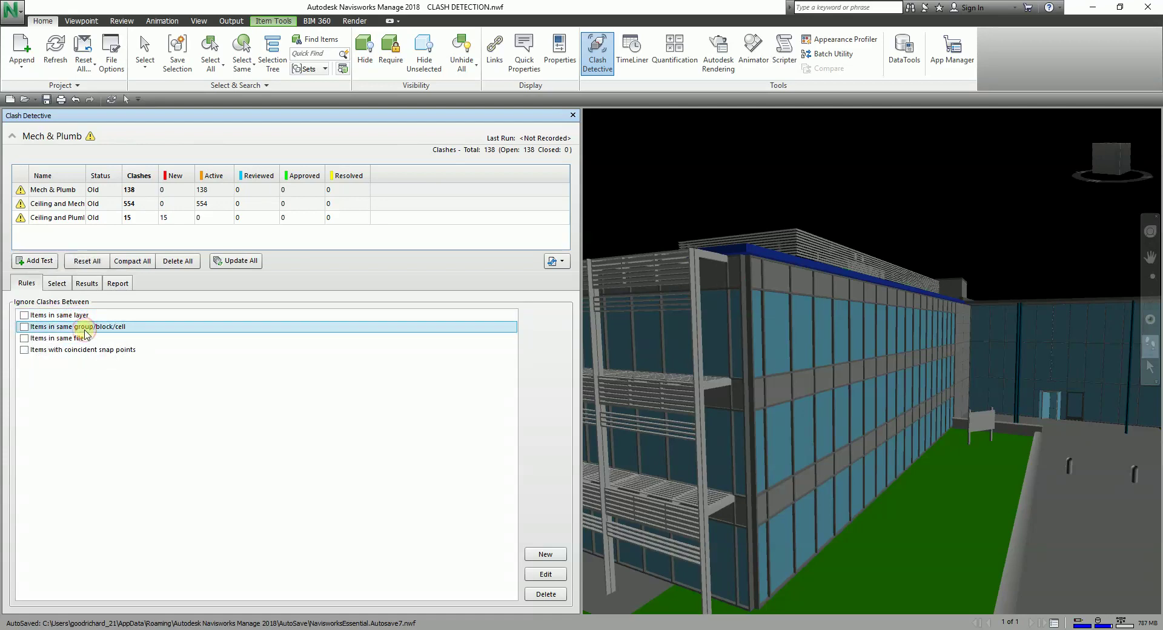
click(79, 326)
click(75, 338)
click(76, 338)
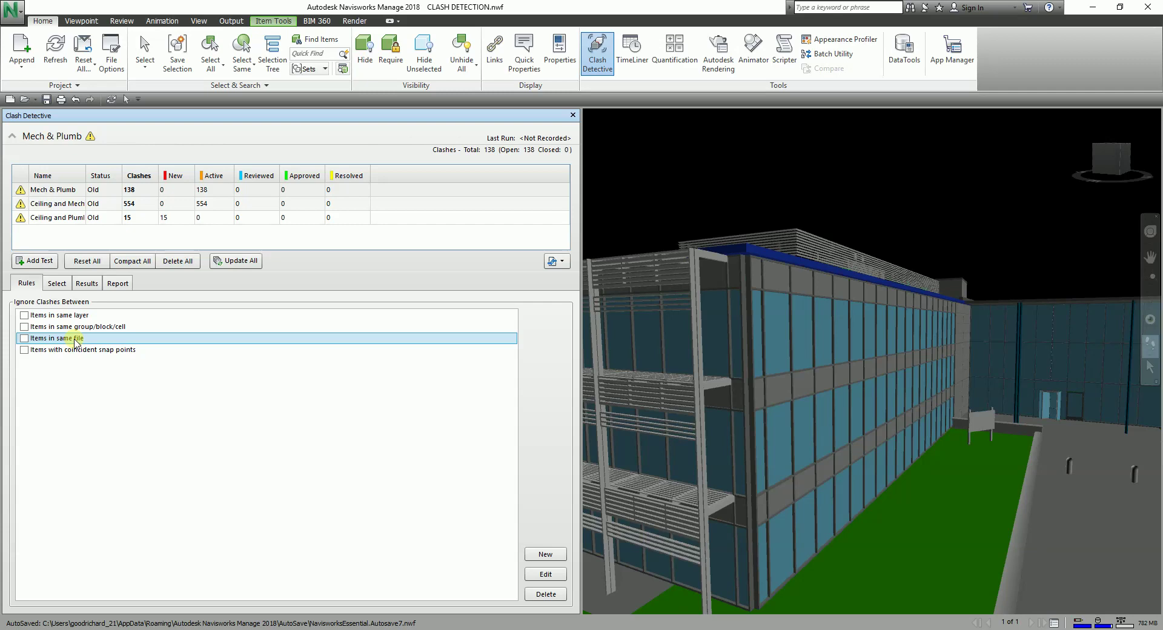
- Return to the selection settings and review the available tree views for Selection A and Selection B
click(57, 284)
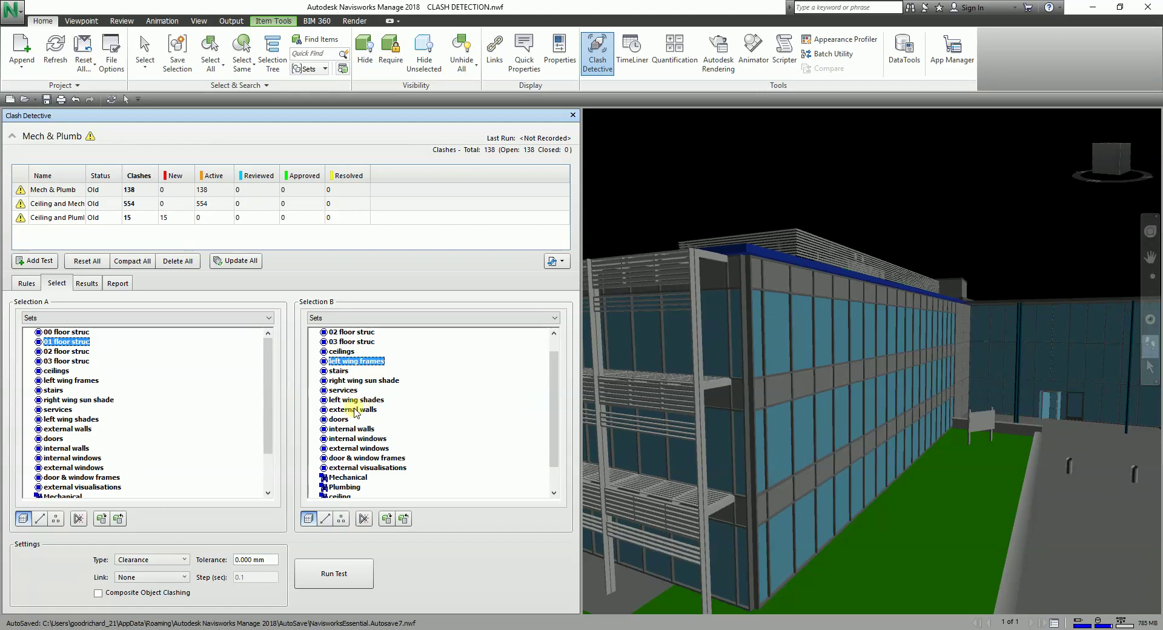
click(142, 324)
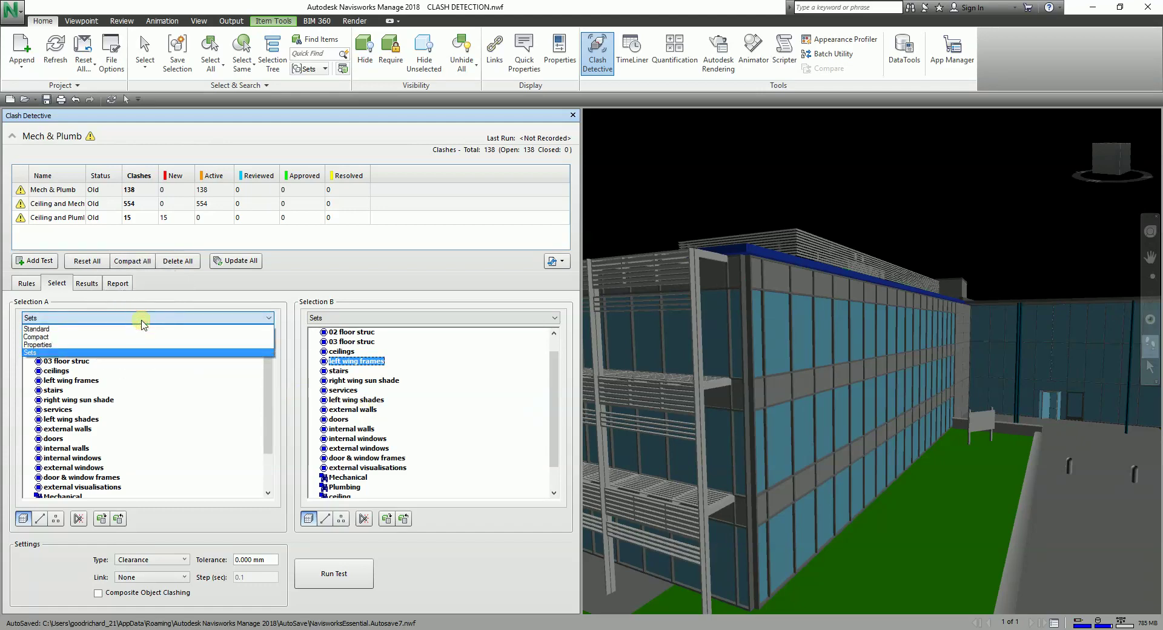
click(143, 322)
click(143, 322)
click(365, 319)
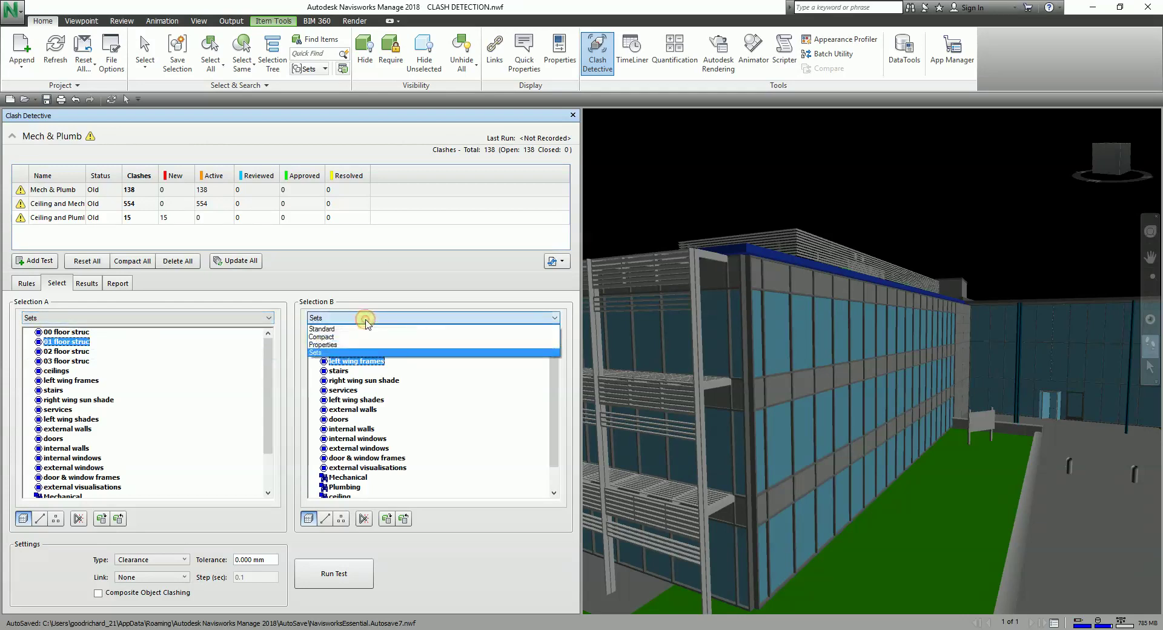
click(259, 319)
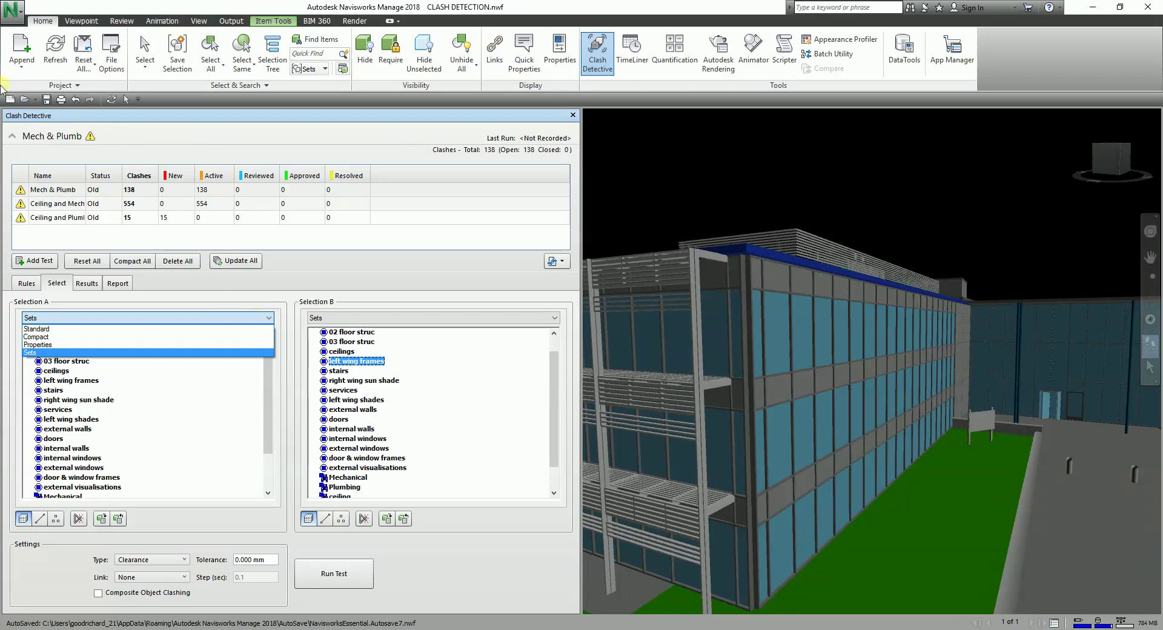
- Open the Selection Tree, review its layers and available tree views for comparison, and close it again
click(274, 52)
click(274, 52)
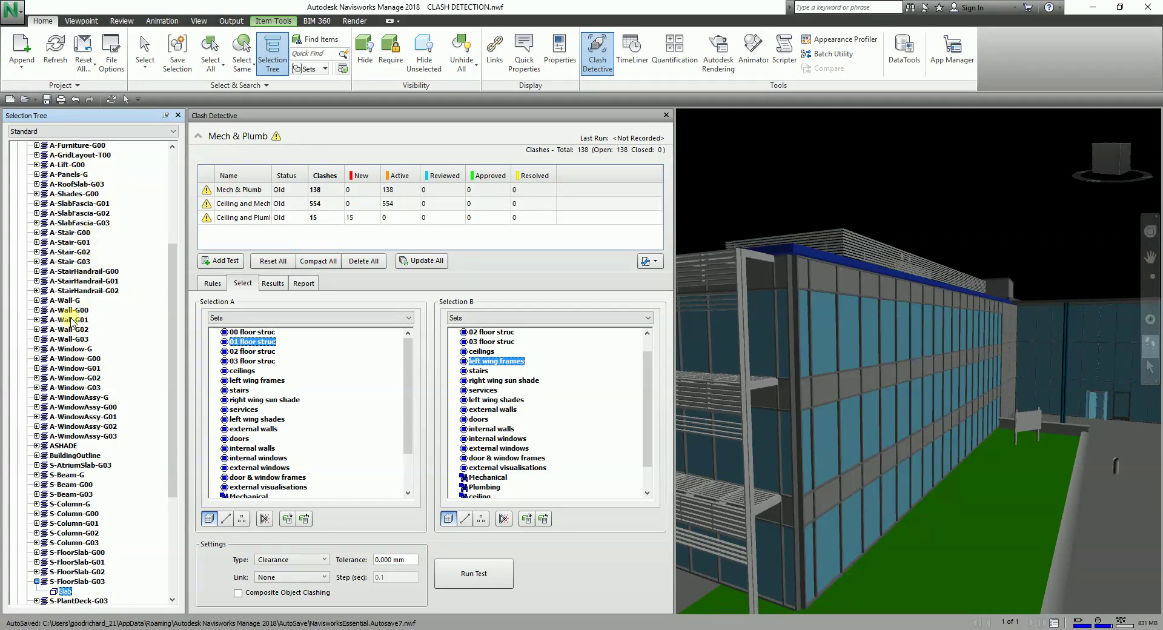
click(172, 264)
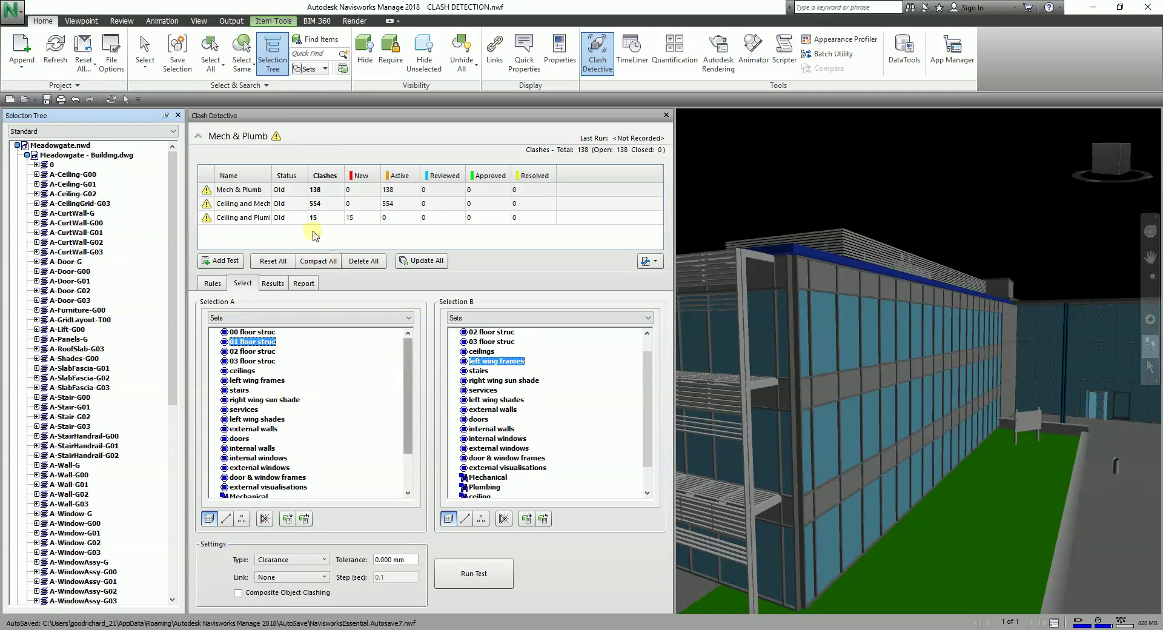
click(132, 131)
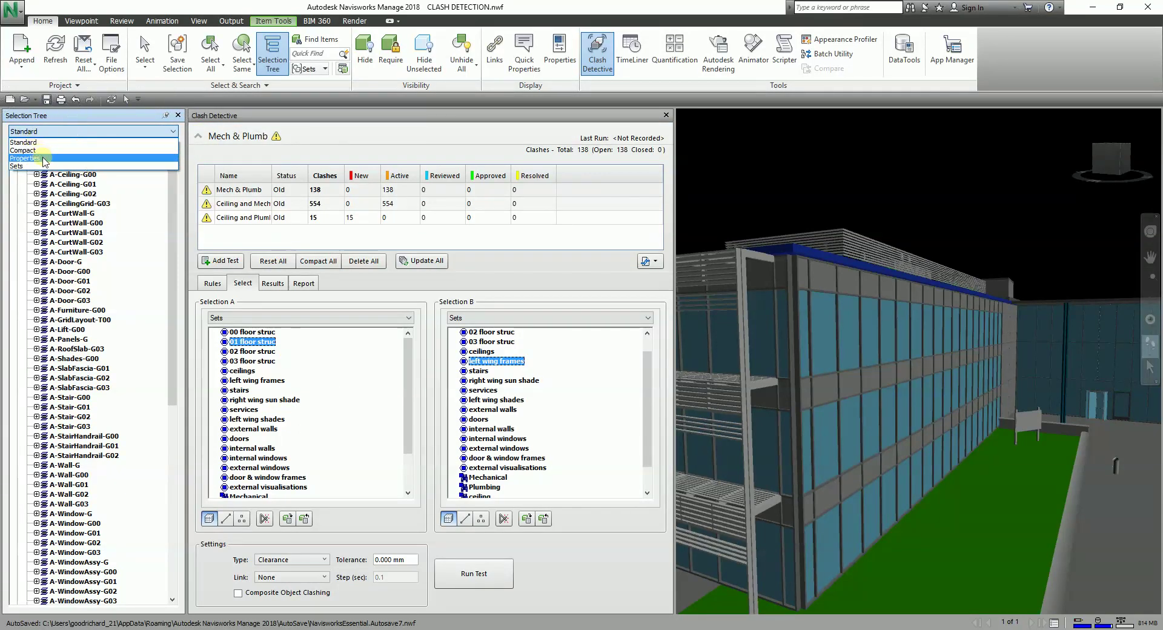
click(41, 158)
click(109, 114)
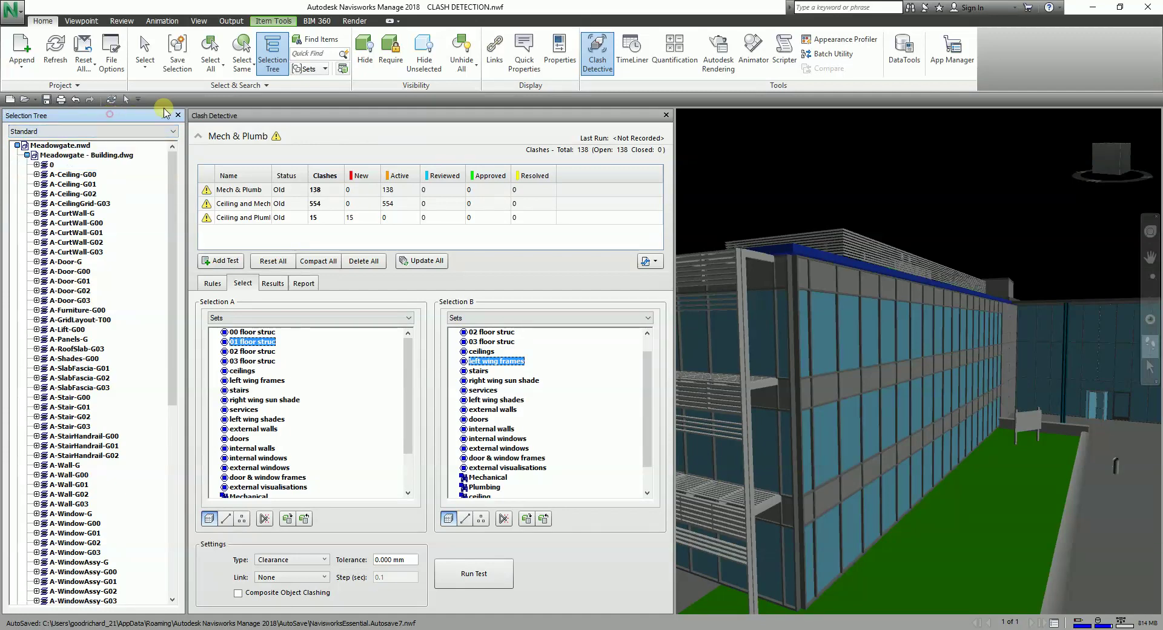
click(178, 115)
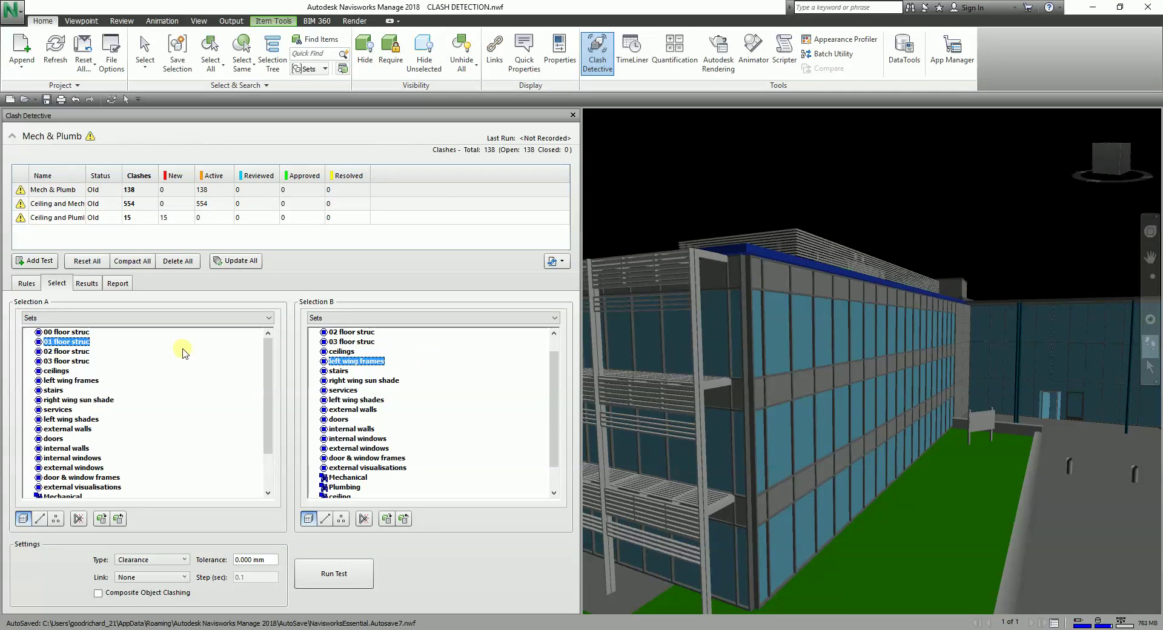
- Show Selection A in the Standard tree view and select the A-WindowAssy-G01 layer
click(132, 317)
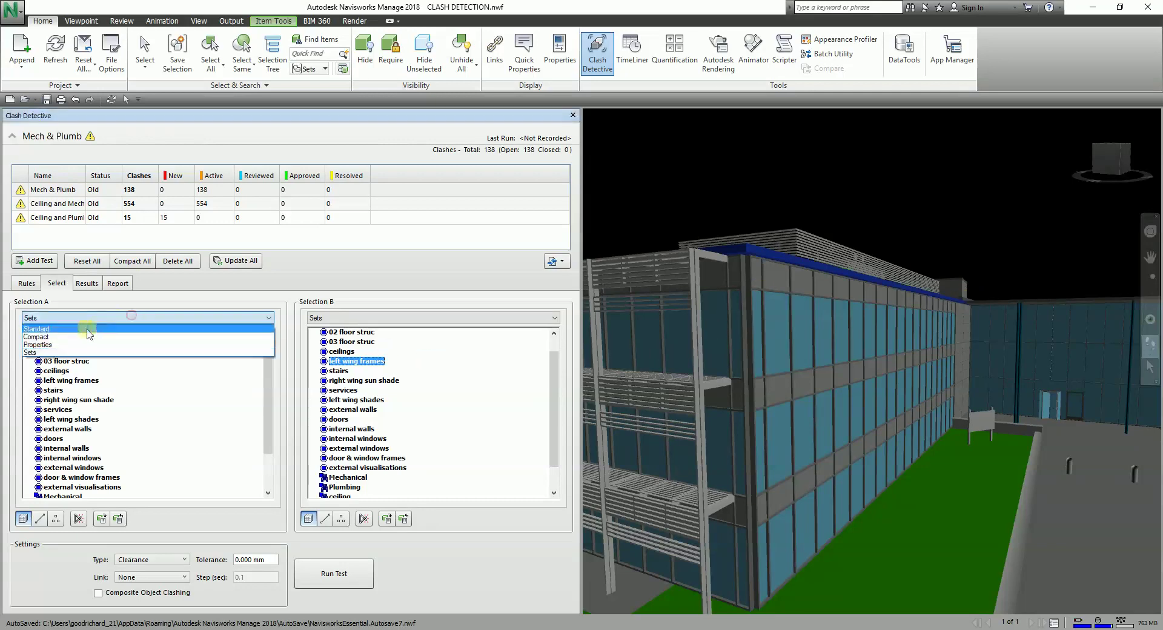
click(89, 334)
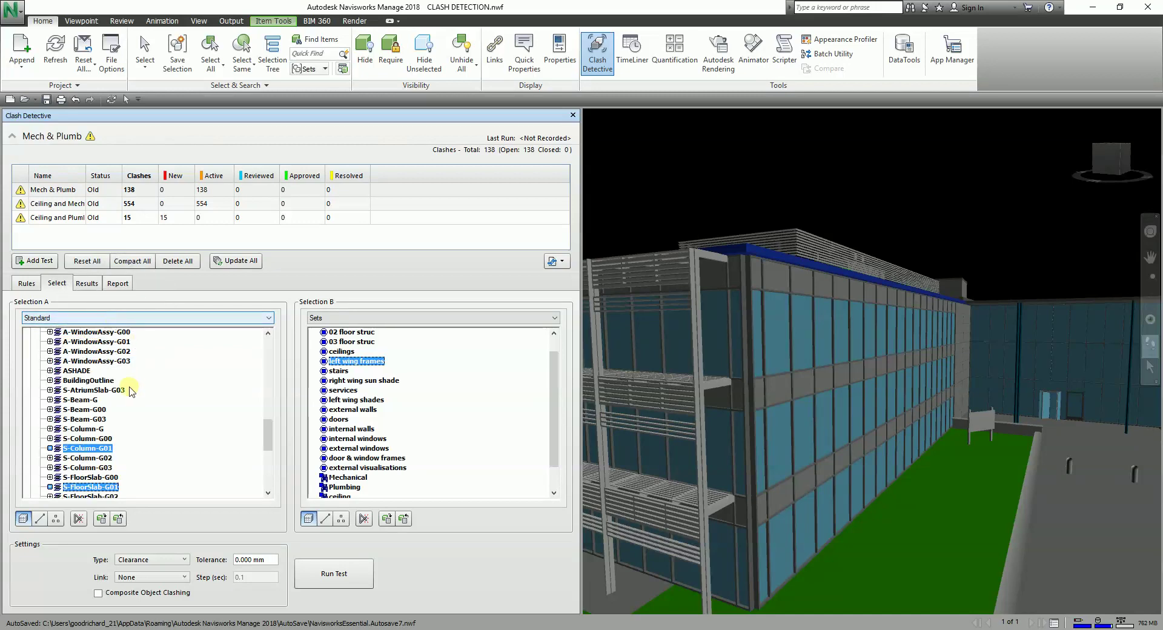
click(98, 341)
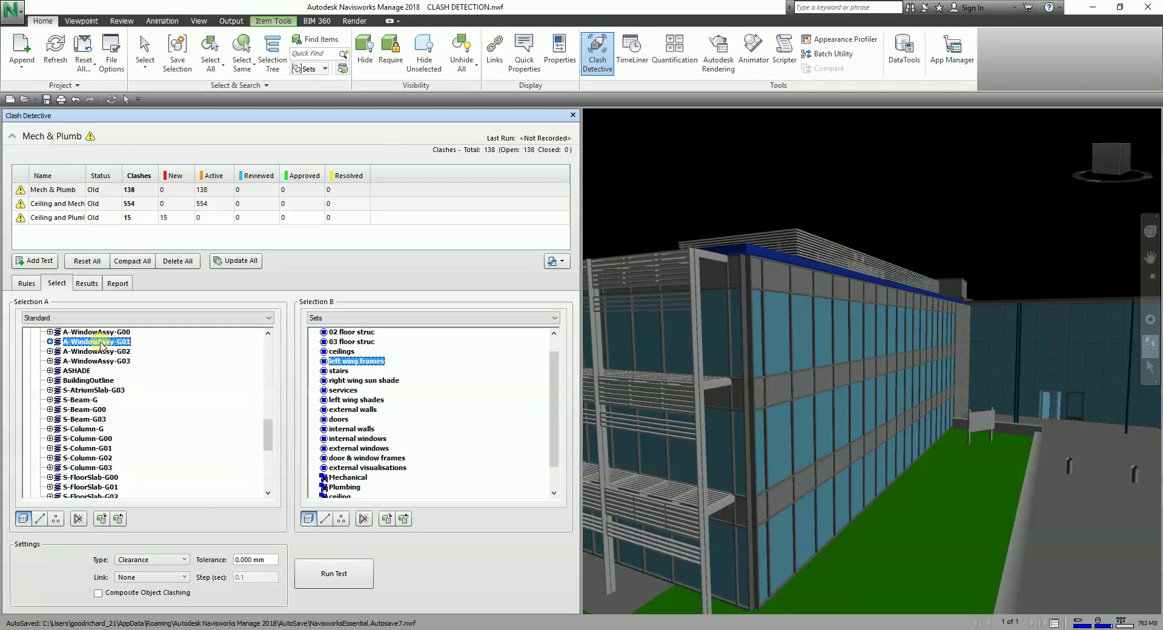
scroll(117, 384, up, 4)
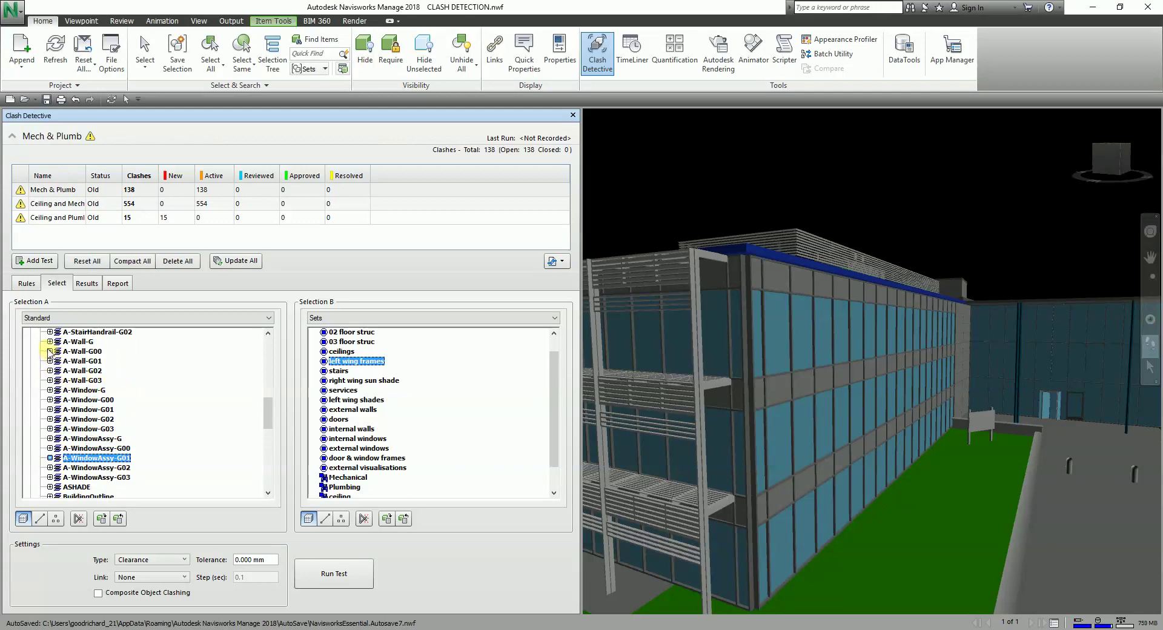
- Expand the A-Wall-G00 layer in Selection A, pick individual walls in it, and collapse the layer
click(50, 351)
click(78, 342)
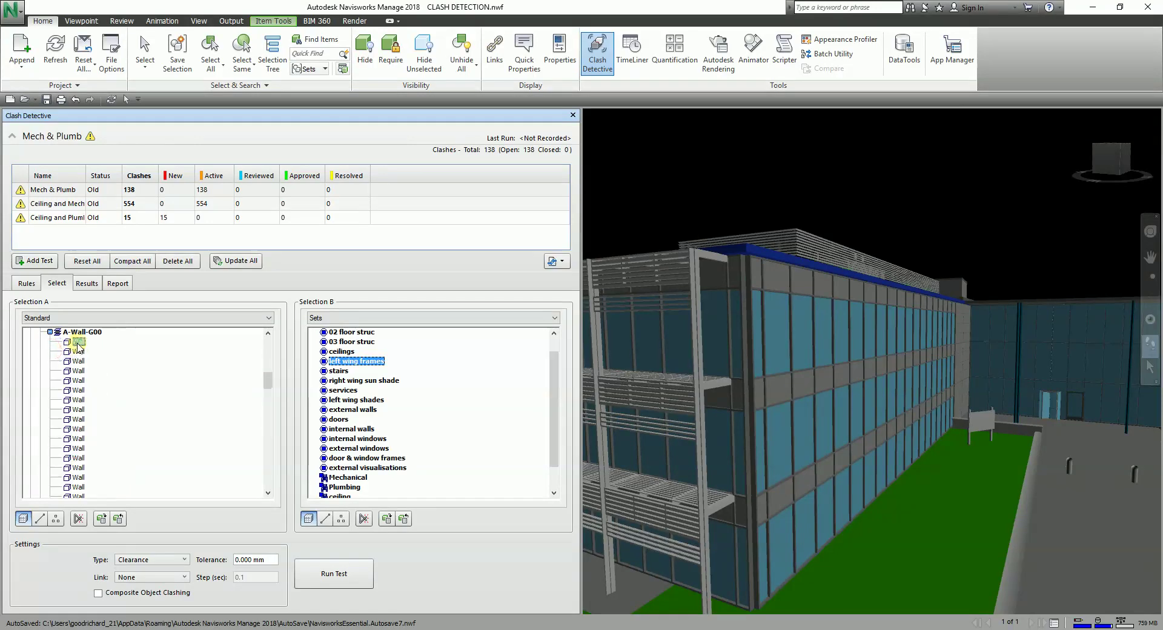
click(77, 352)
click(78, 362)
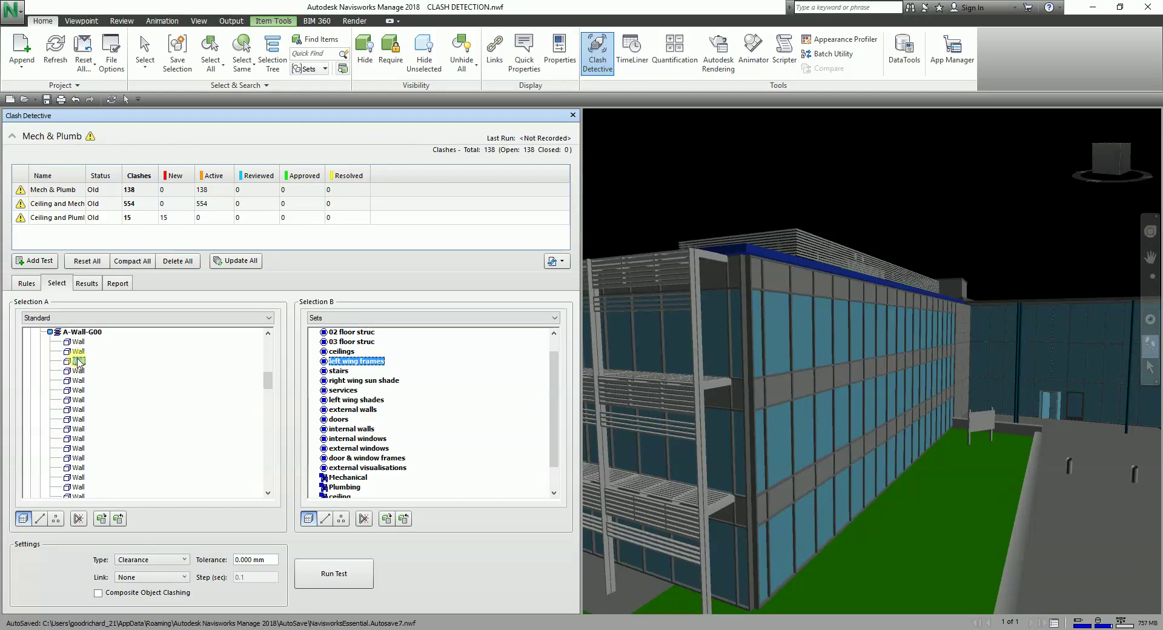
click(50, 332)
- Switch Selection A to the Compact tree view, pick the A-Panels-G layer and clear the selection
click(88, 321)
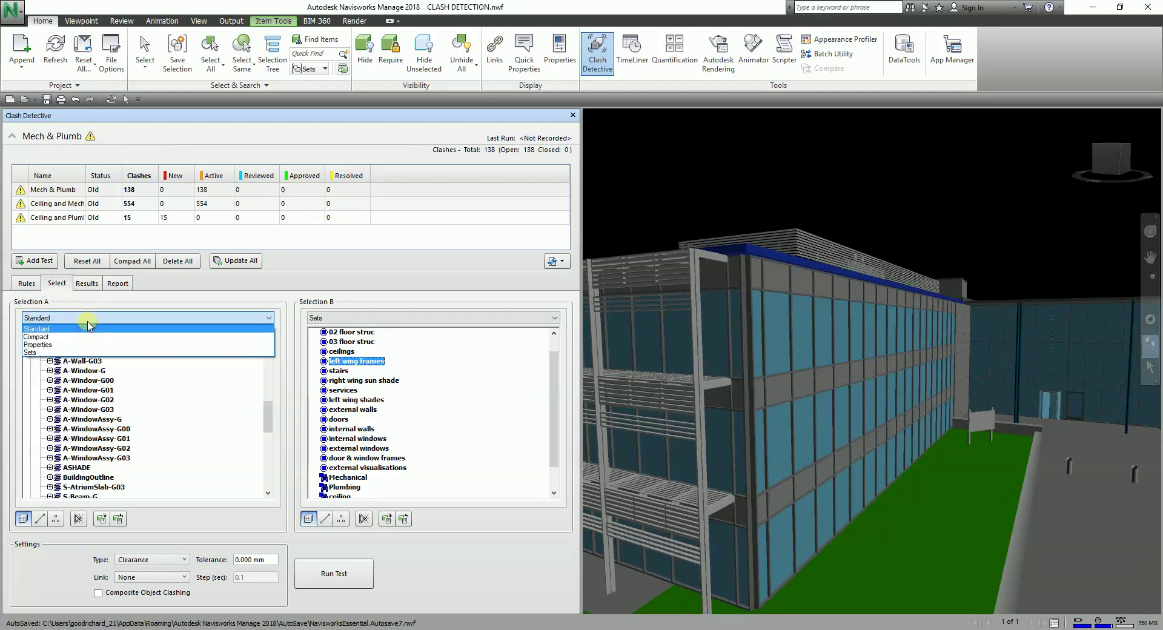
click(63, 337)
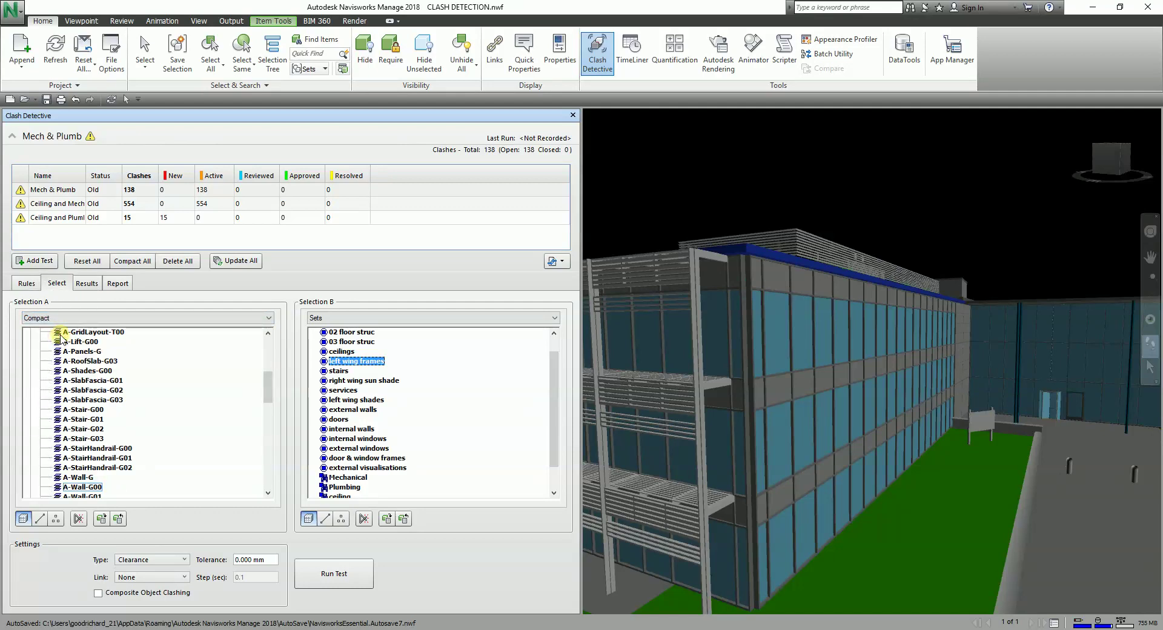
click(80, 353)
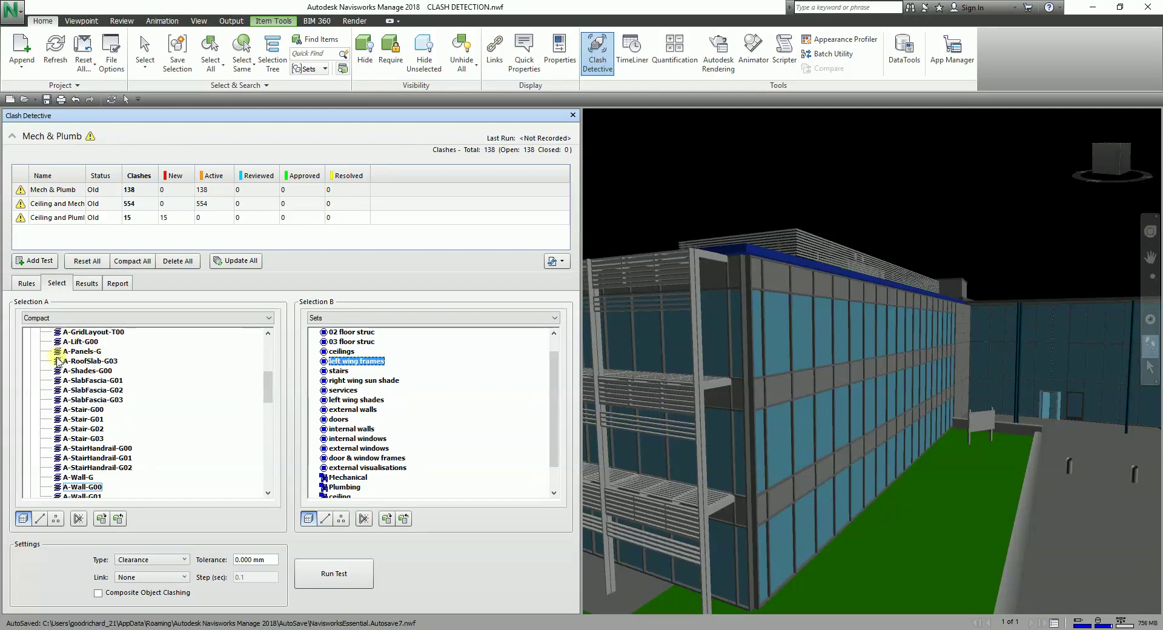
ctrl+click(88, 353)
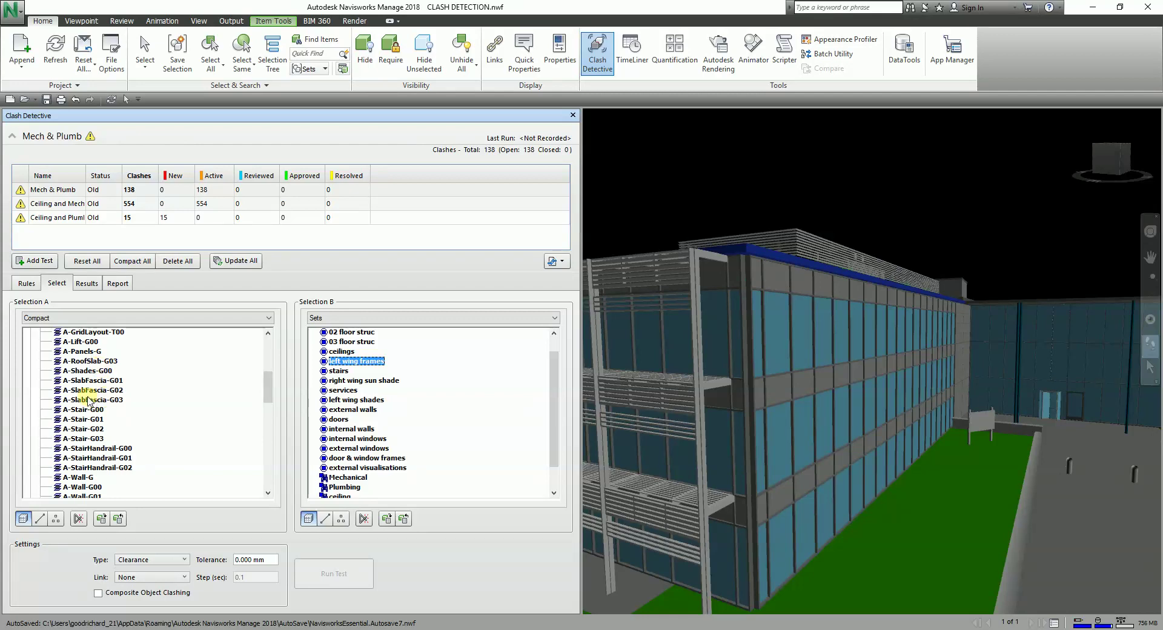
- Examine the Properties tree view for Selection A and switch the list back to Sets
click(90, 317)
click(89, 345)
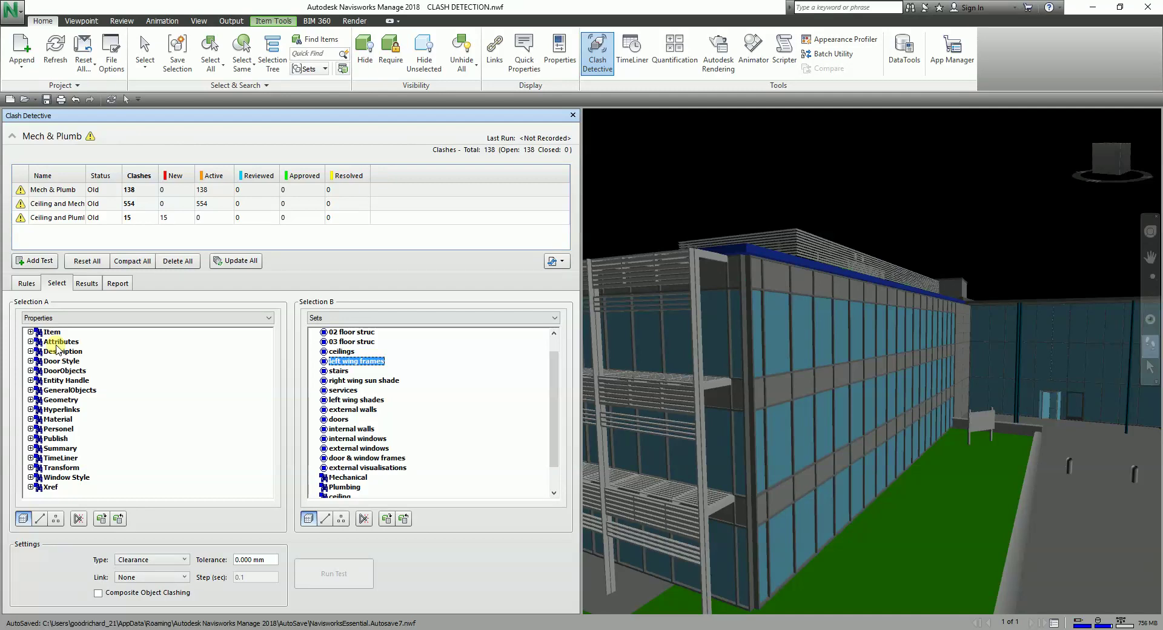
click(75, 317)
click(63, 353)
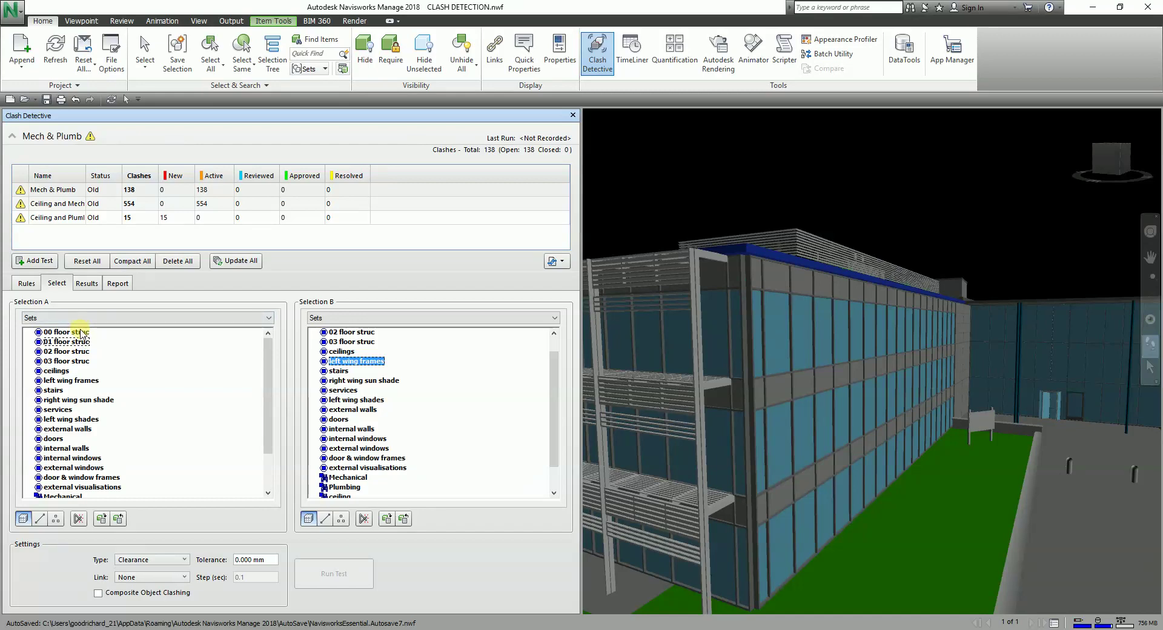
- Try picking the 00 floor struc and 01 floor struc sets in Selection A, and clear the selection
click(74, 332)
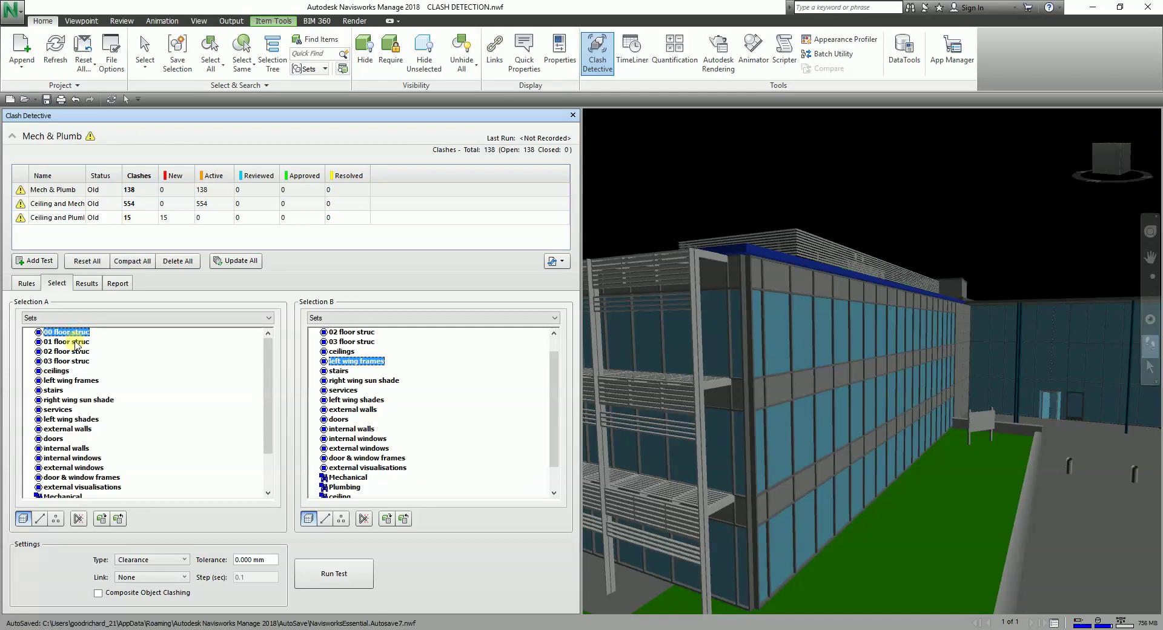
click(72, 342)
ctrl+click(72, 342)
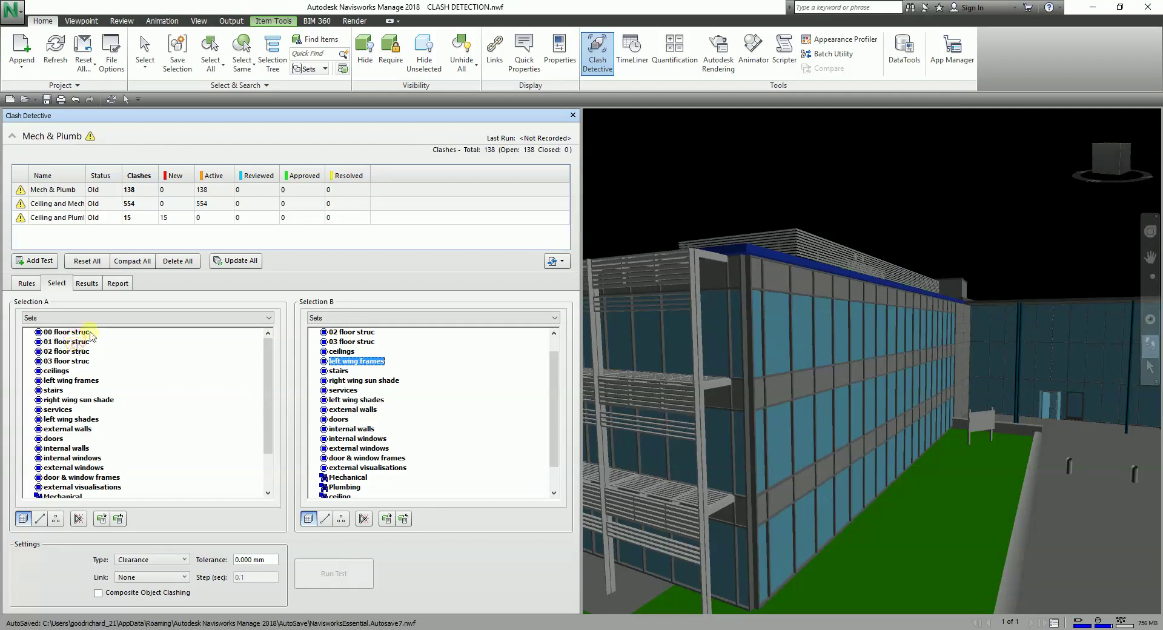
click(99, 321)
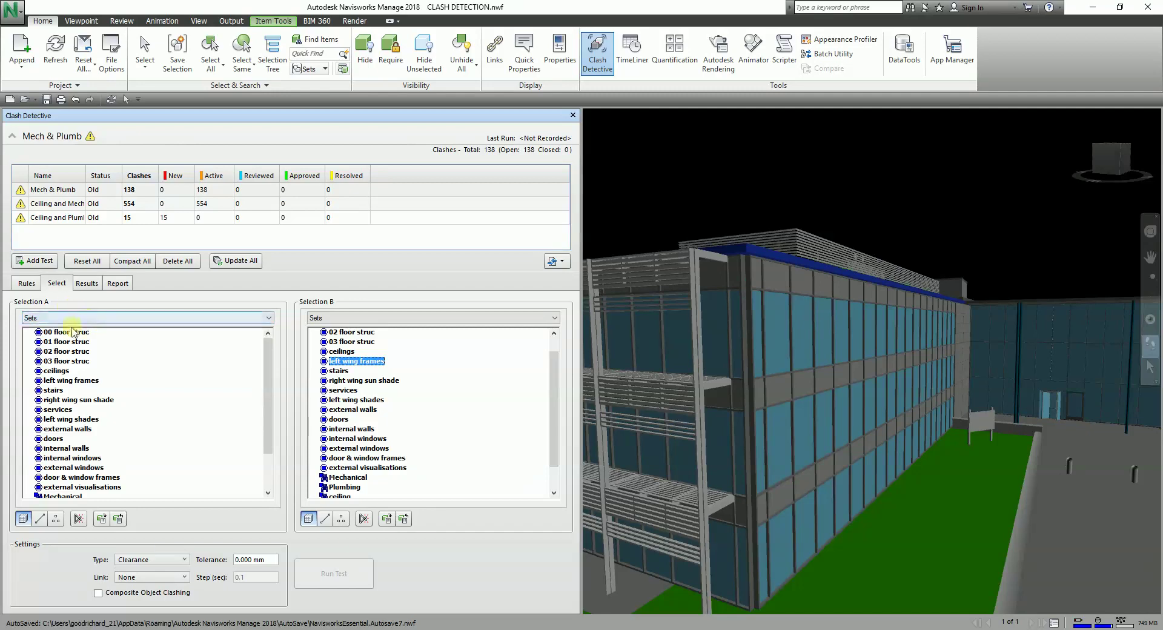
- Try other picks in Selection A, from 00 floor struc to left wing frames and the sets from stairs to internal walls
click(72, 332)
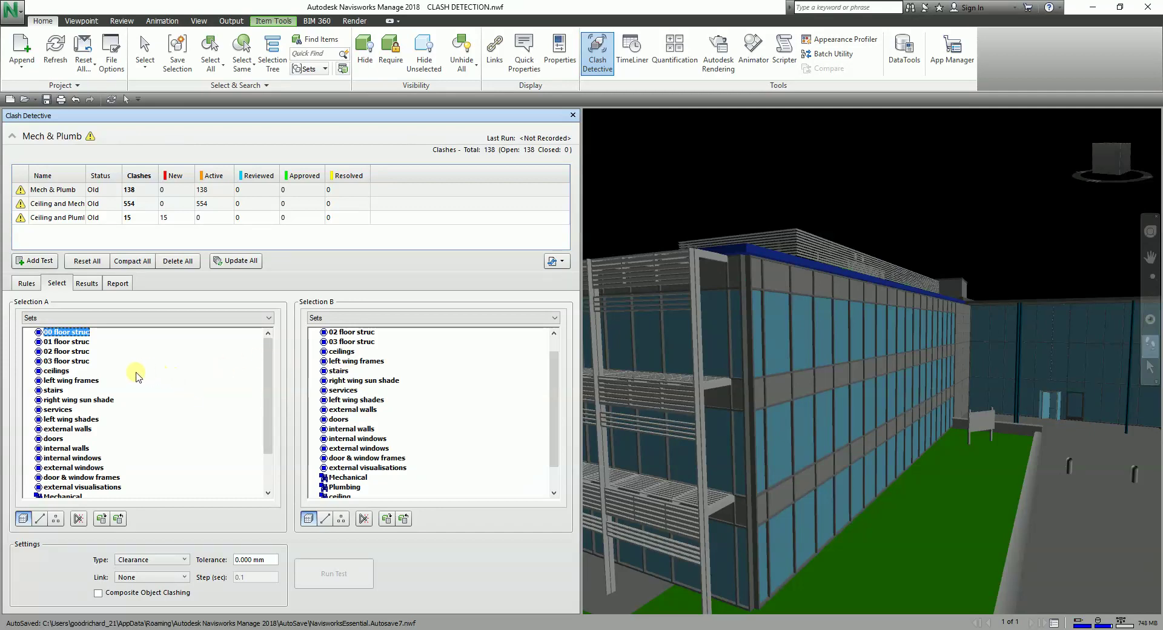
click(69, 380)
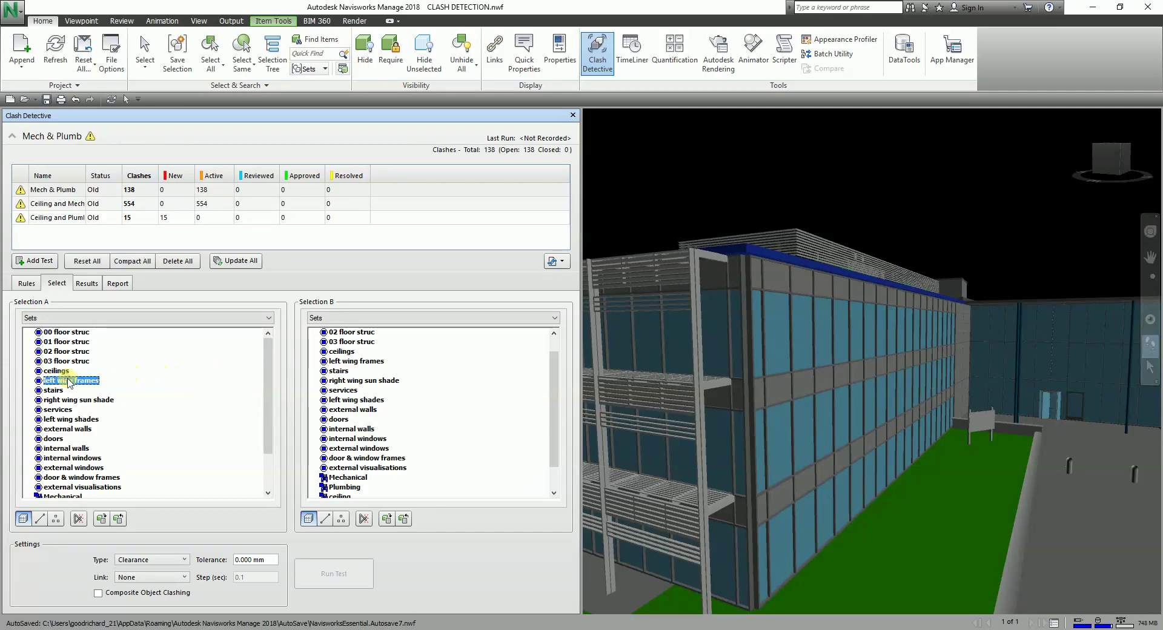
drag(62, 390, 65, 448)
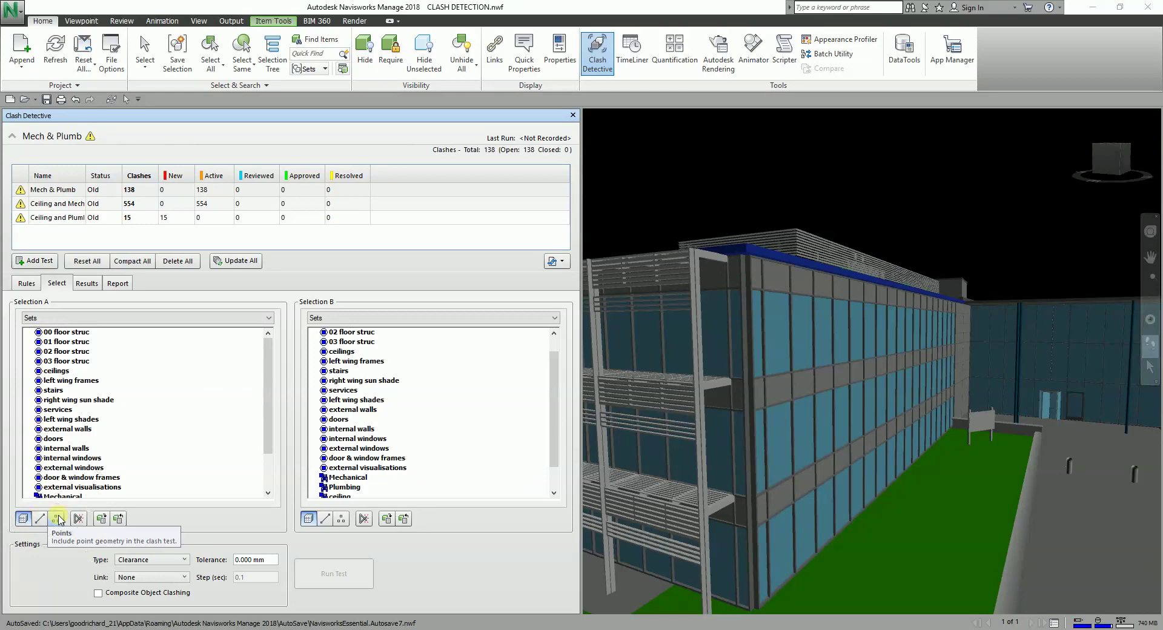
- Try the geometry options for Selection A, leaving surfaces, lines and points all included in the clash test
click(22, 520)
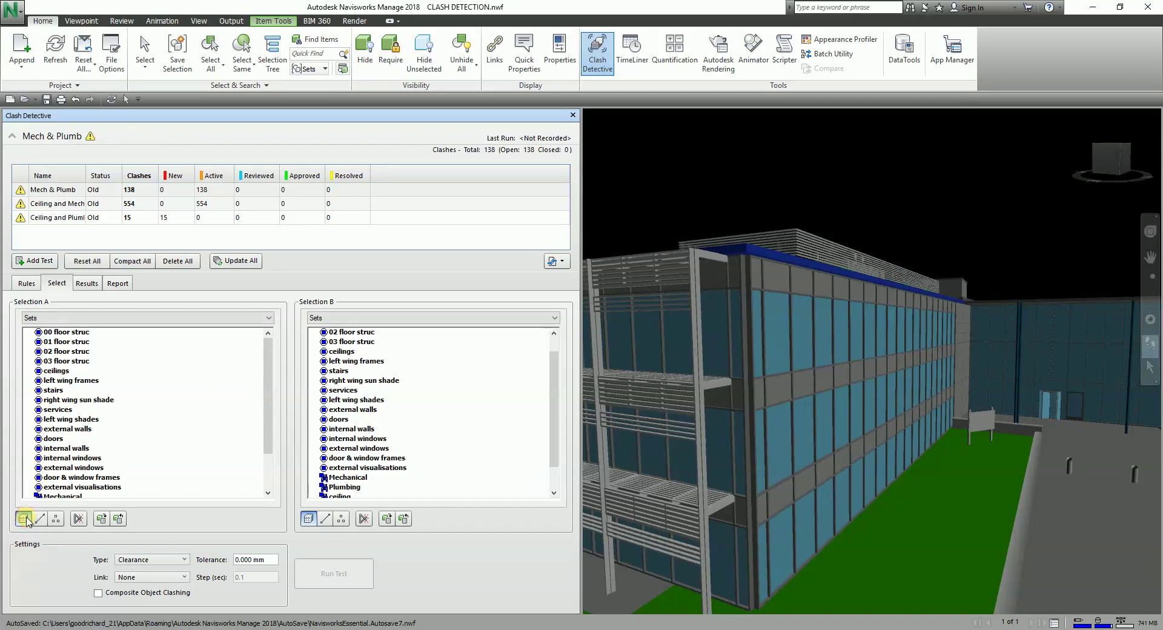
click(40, 519)
click(40, 519)
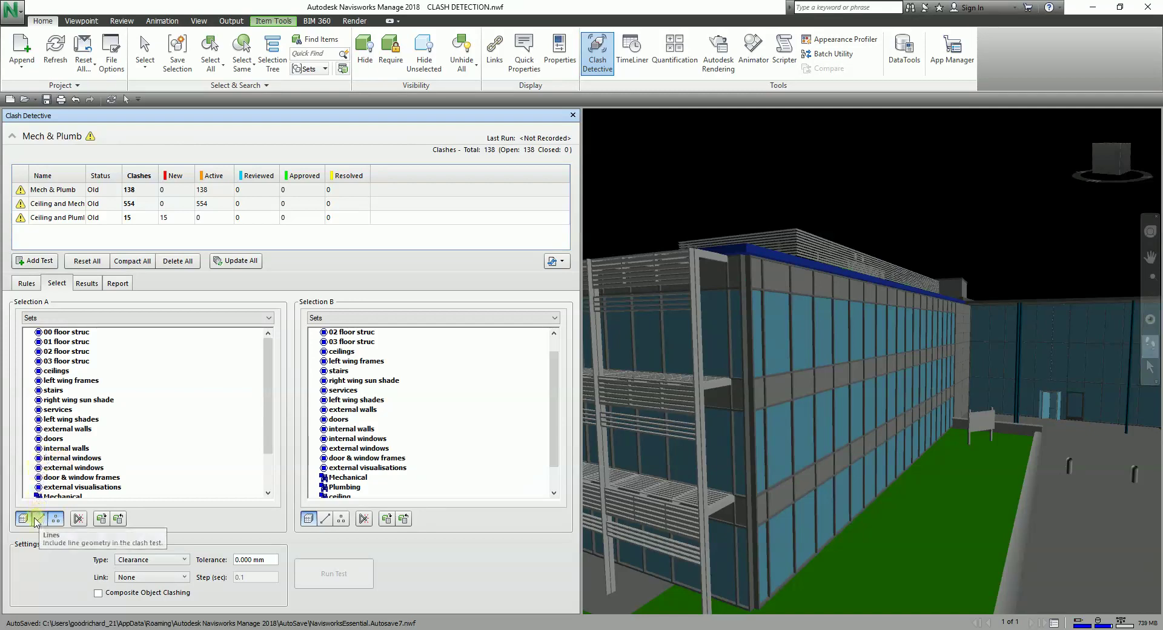
click(35, 519)
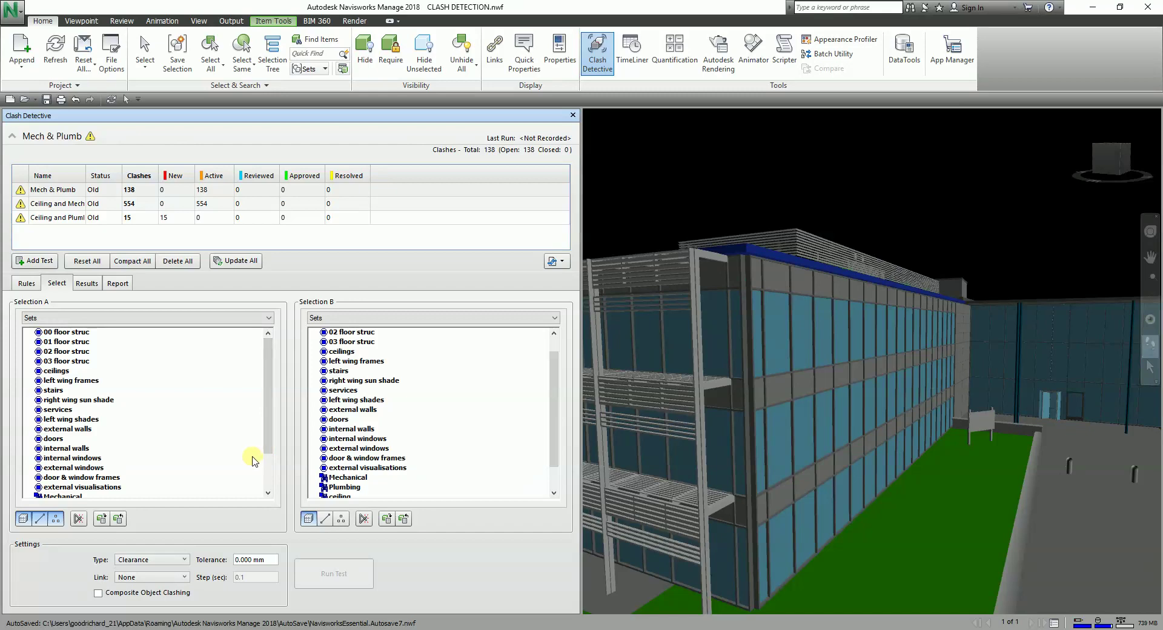
click(61, 520)
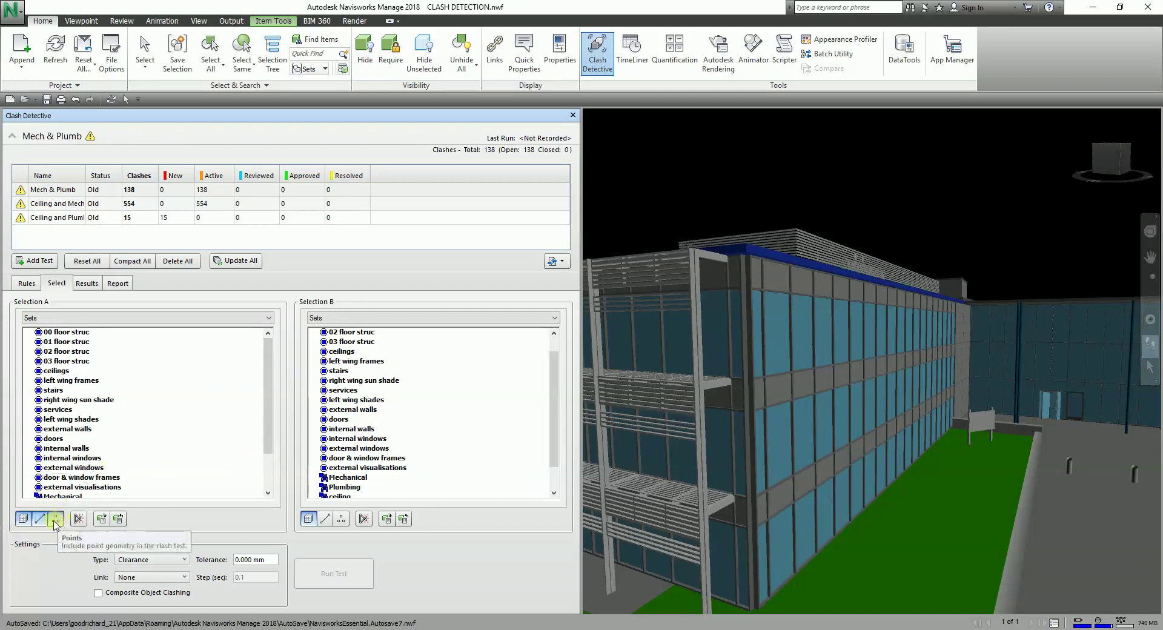
click(25, 519)
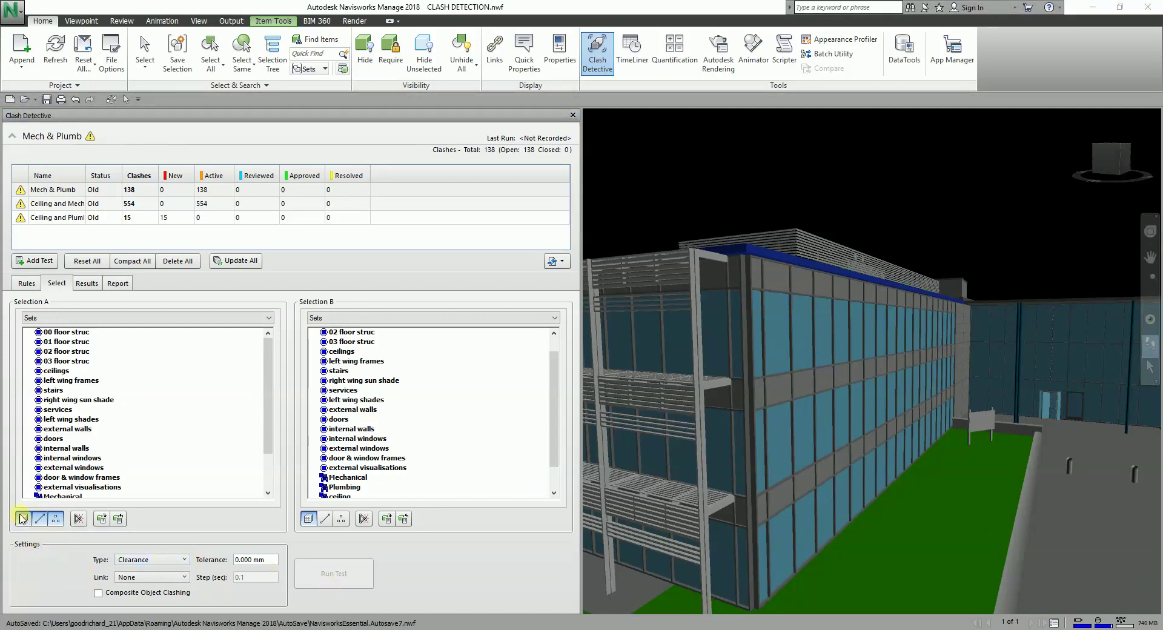
click(56, 516)
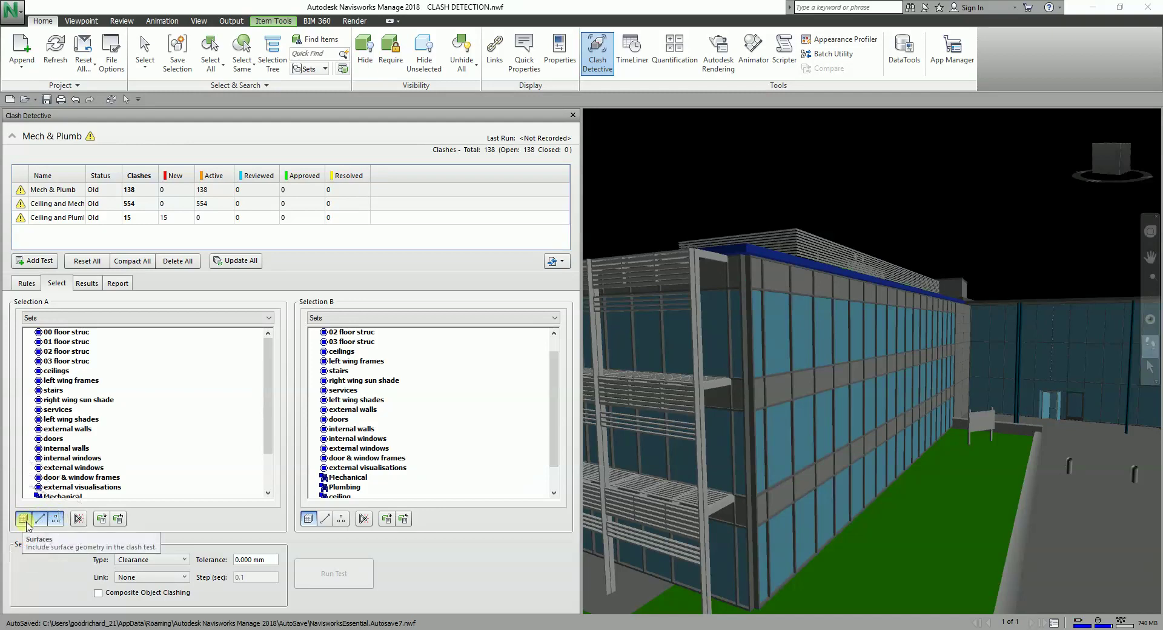
click(39, 519)
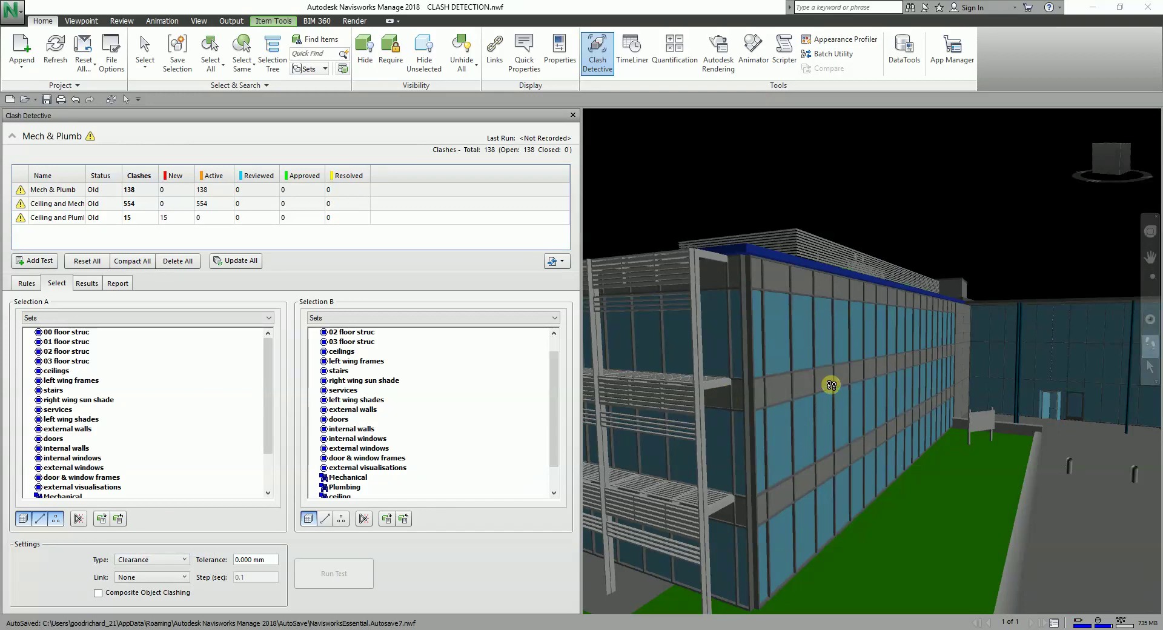
click(101, 519)
click(53, 525)
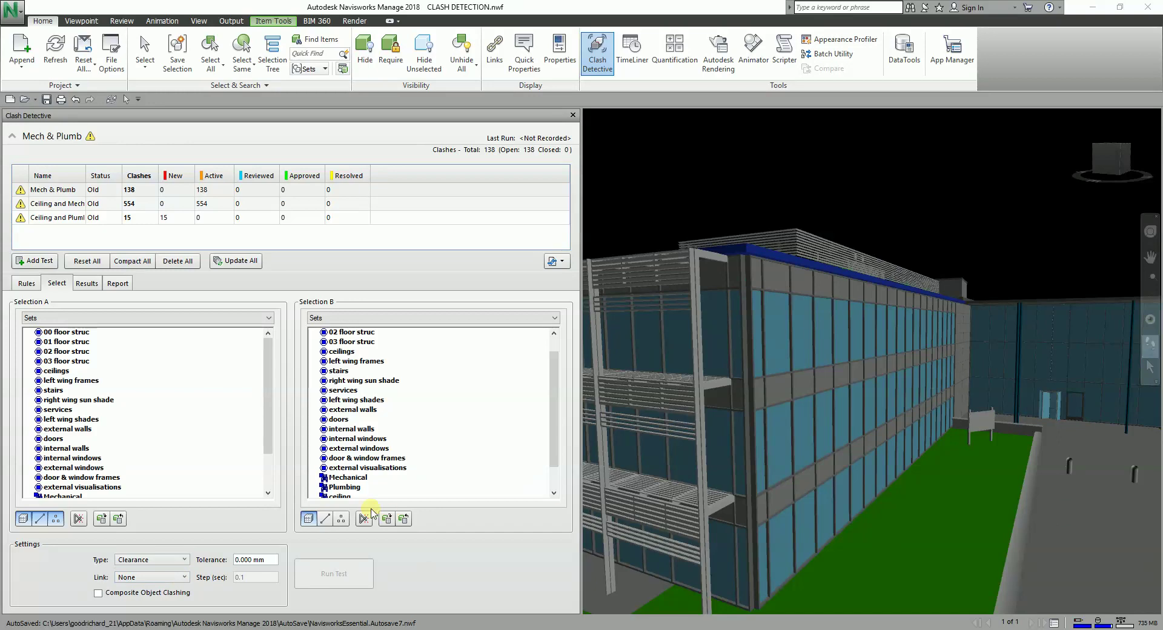
- Examine the available clash types and the tolerance and step settings of the Mech & Plumb test
click(181, 559)
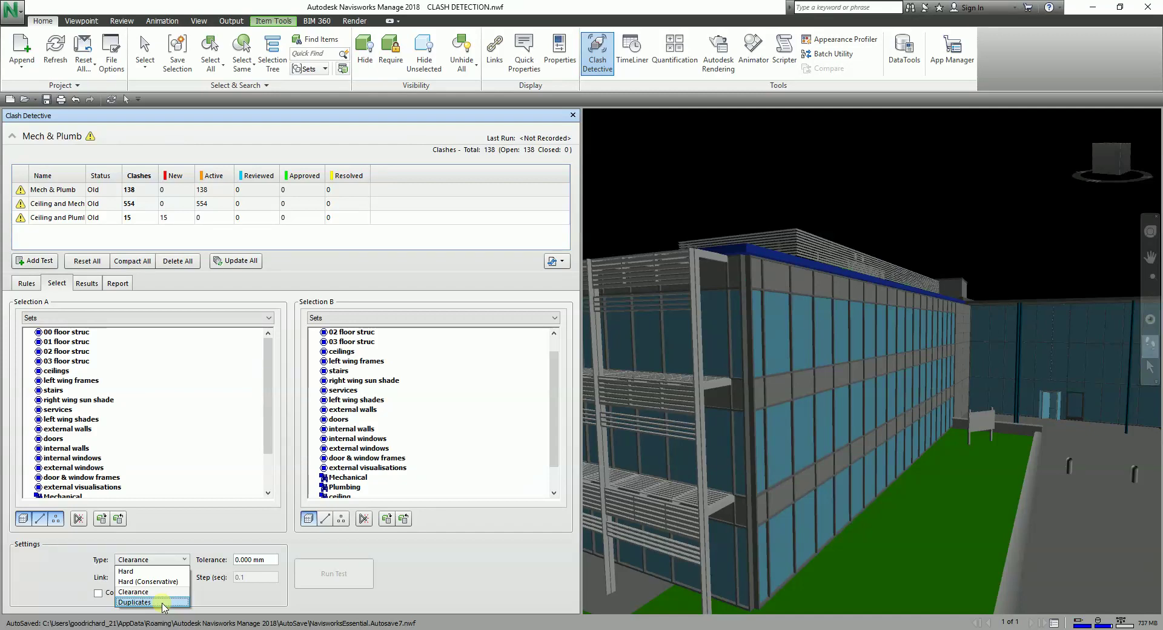
click(273, 560)
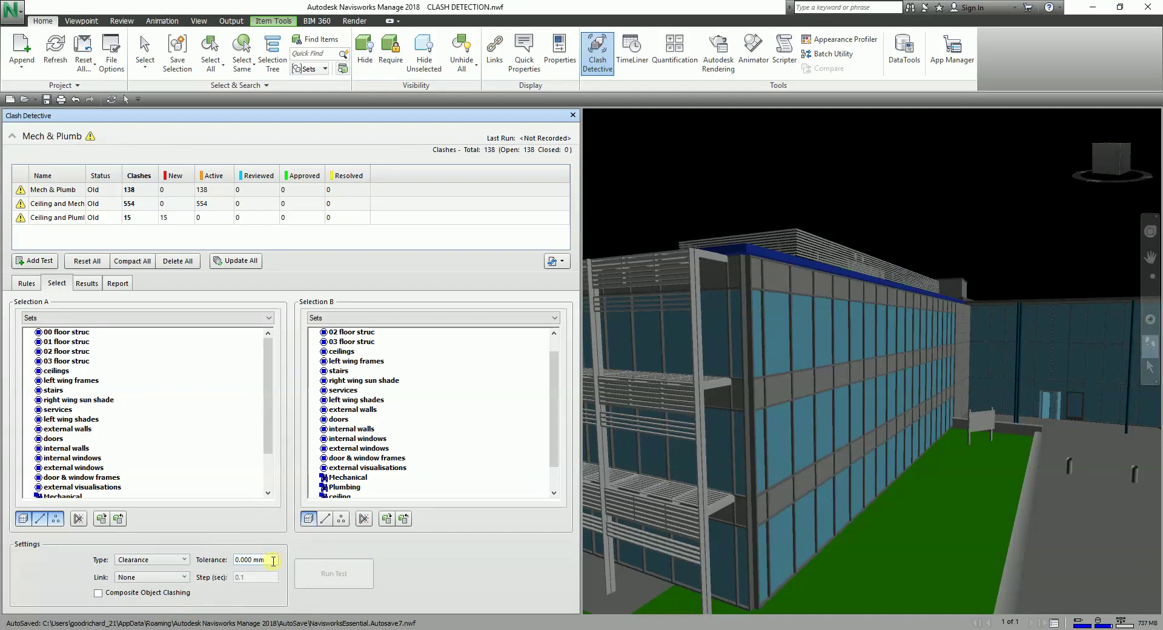
click(273, 561)
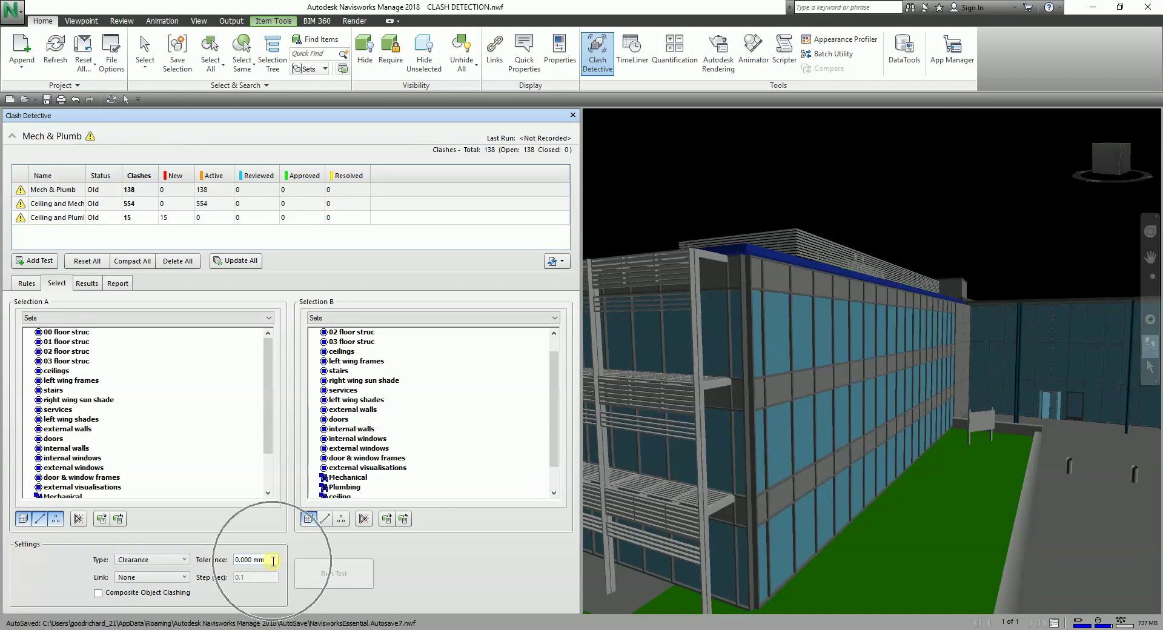
click(273, 560)
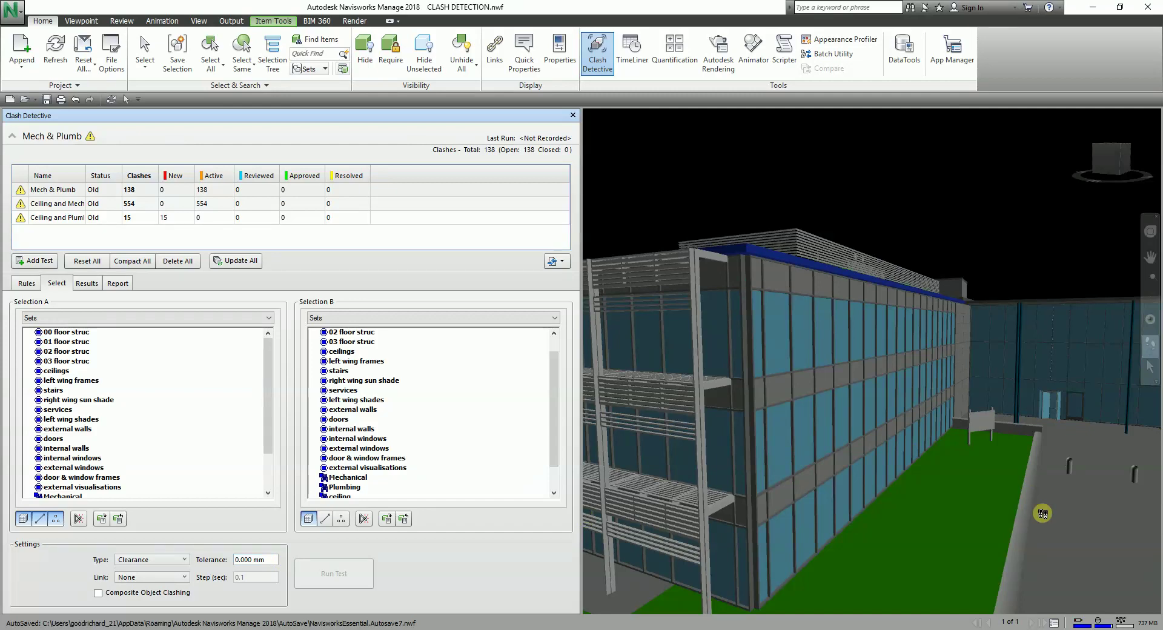
click(268, 562)
click(269, 566)
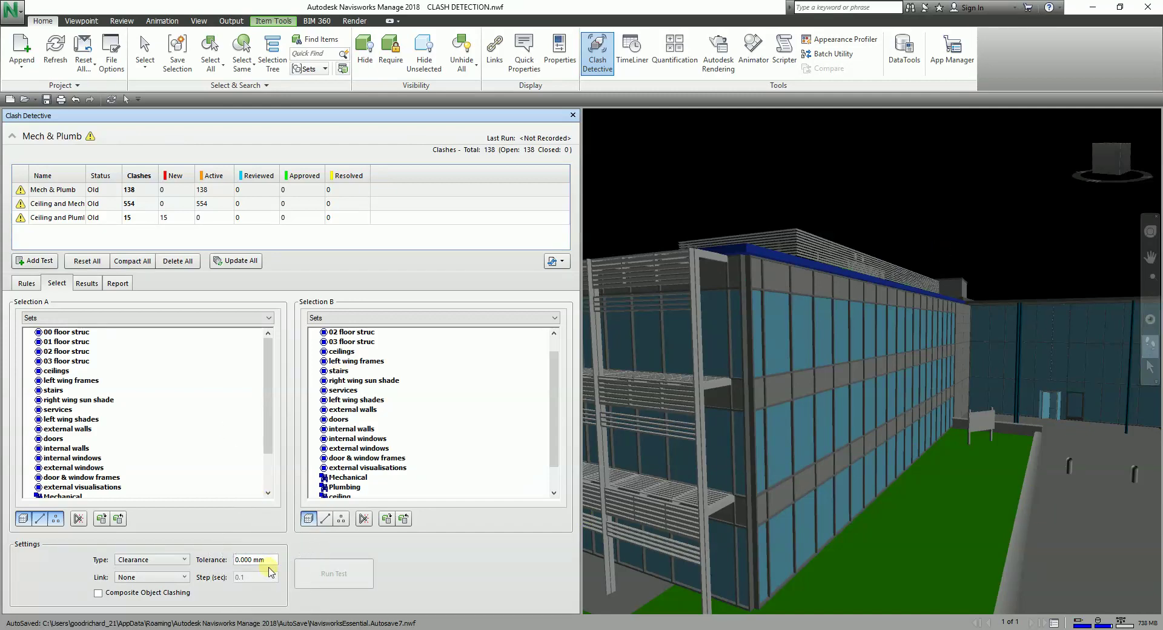
click(269, 567)
click(225, 582)
click(339, 574)
click(339, 573)
click(340, 574)
click(339, 573)
click(339, 574)
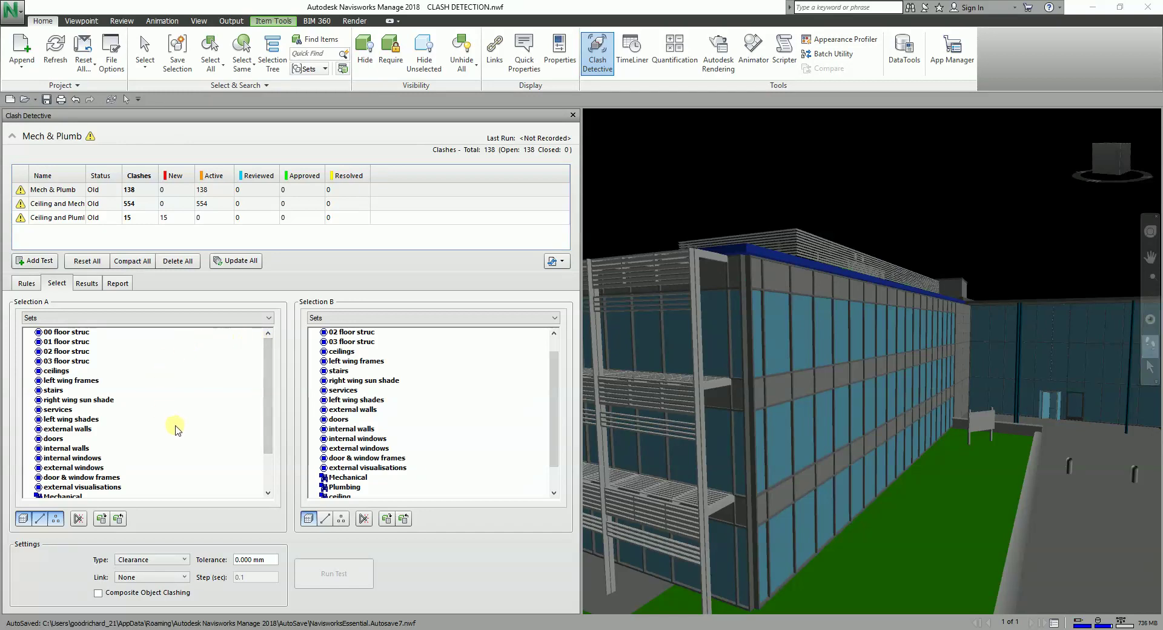
- Switch both Selection A and Selection B to the Standard tree view
click(200, 318)
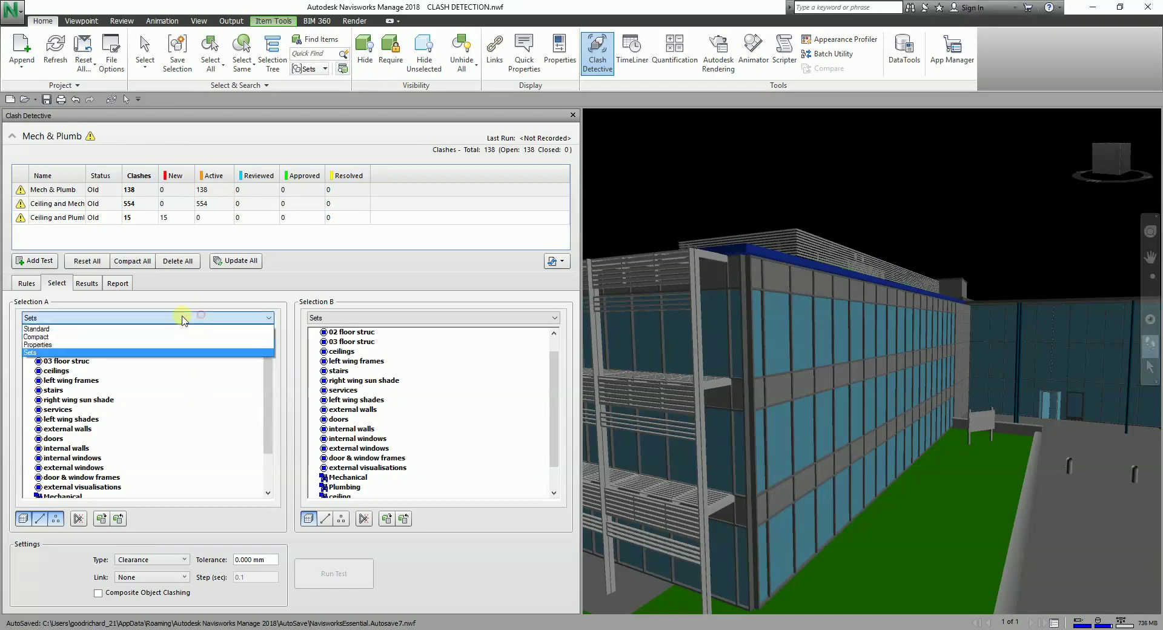
click(104, 330)
click(339, 317)
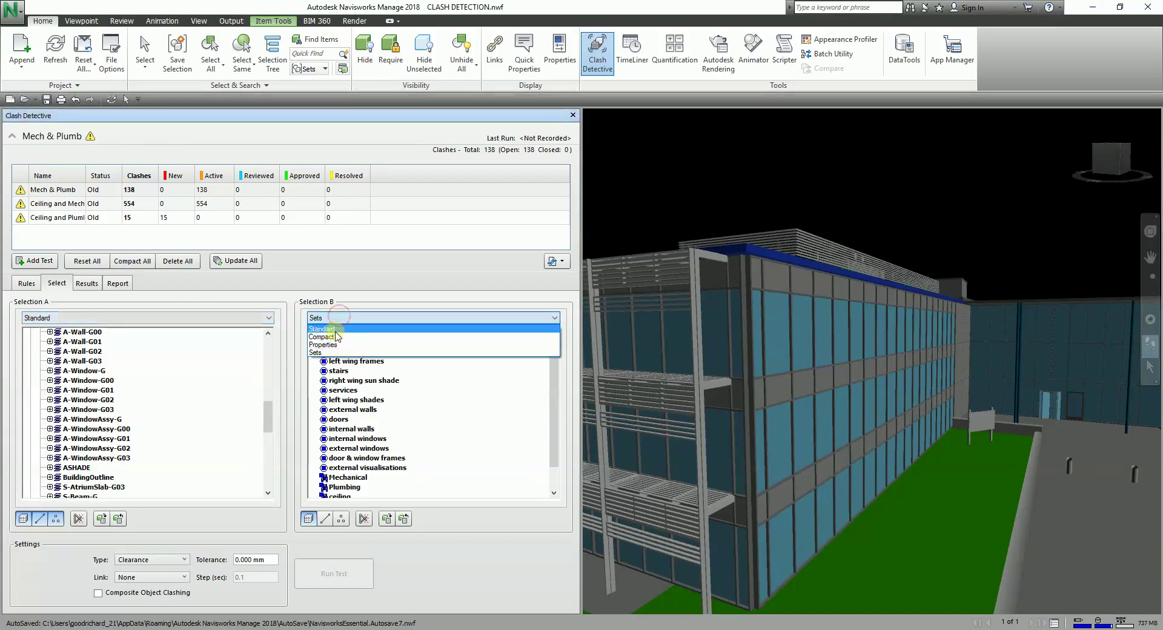
click(336, 333)
- Pick the A-Ceiling-G01 layer in Selection A and, under Meadowgate.nwd, Meadowgate - Furniture - Ground Floor.dwg in Selection B
drag(269, 417, 276, 356)
click(91, 371)
click(316, 332)
click(401, 371)
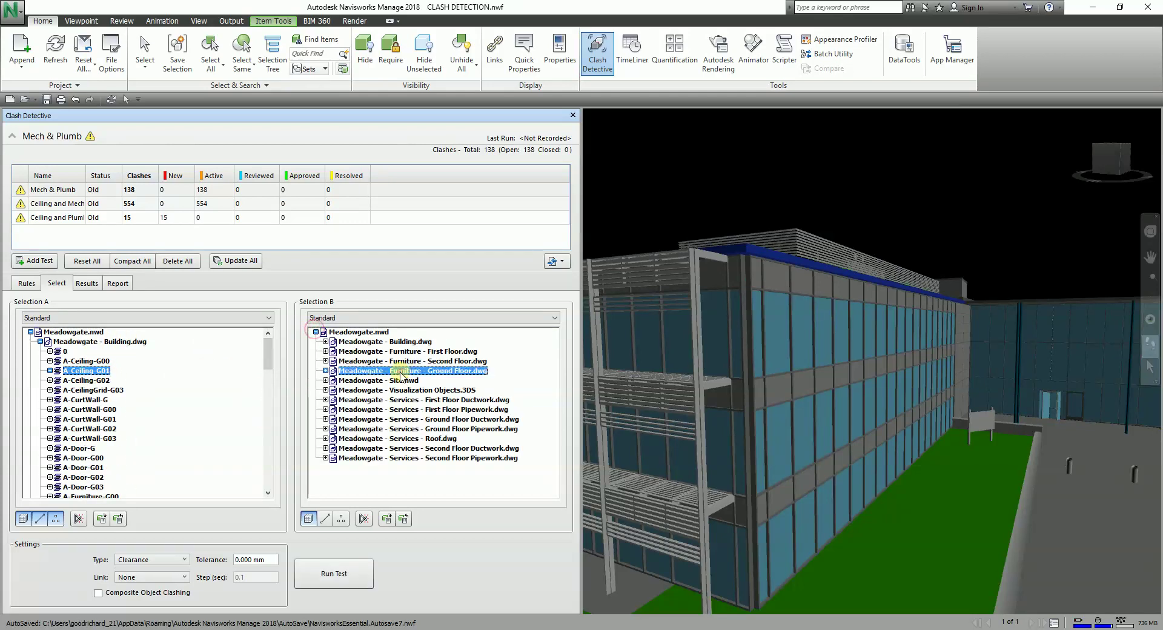
- Change the picks to Kerbs - Granite Setts under the Meadowgate site file in Selection B and A-Stair-G00 in Selection A
click(325, 381)
scroll(326, 380, down, 3)
click(371, 381)
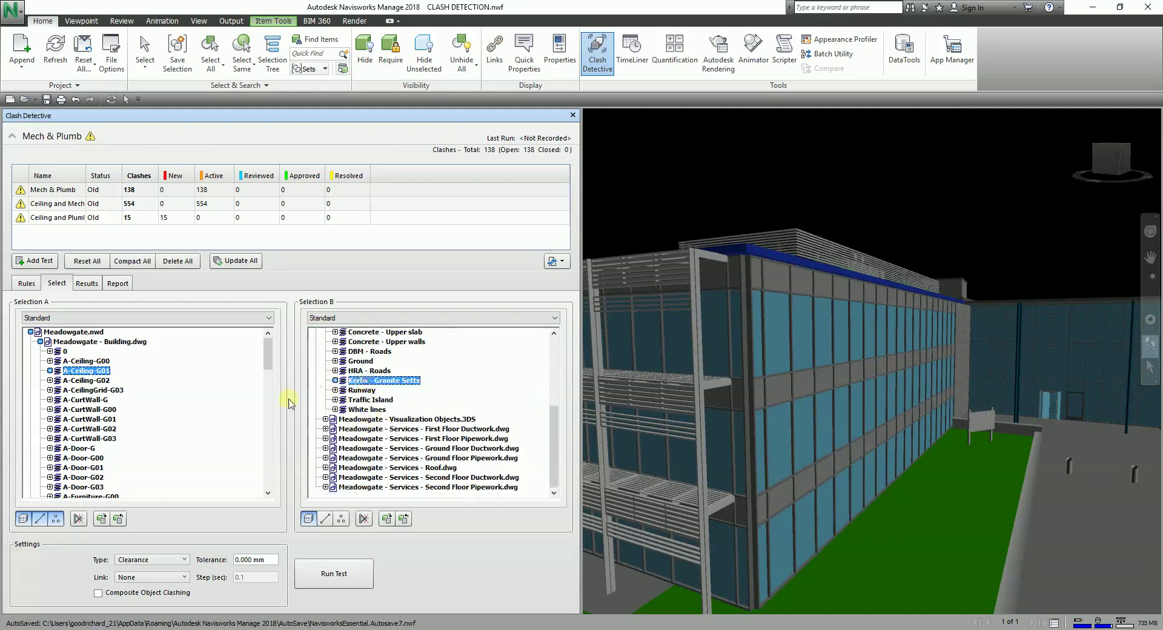
scroll(76, 415, down, 5)
click(84, 439)
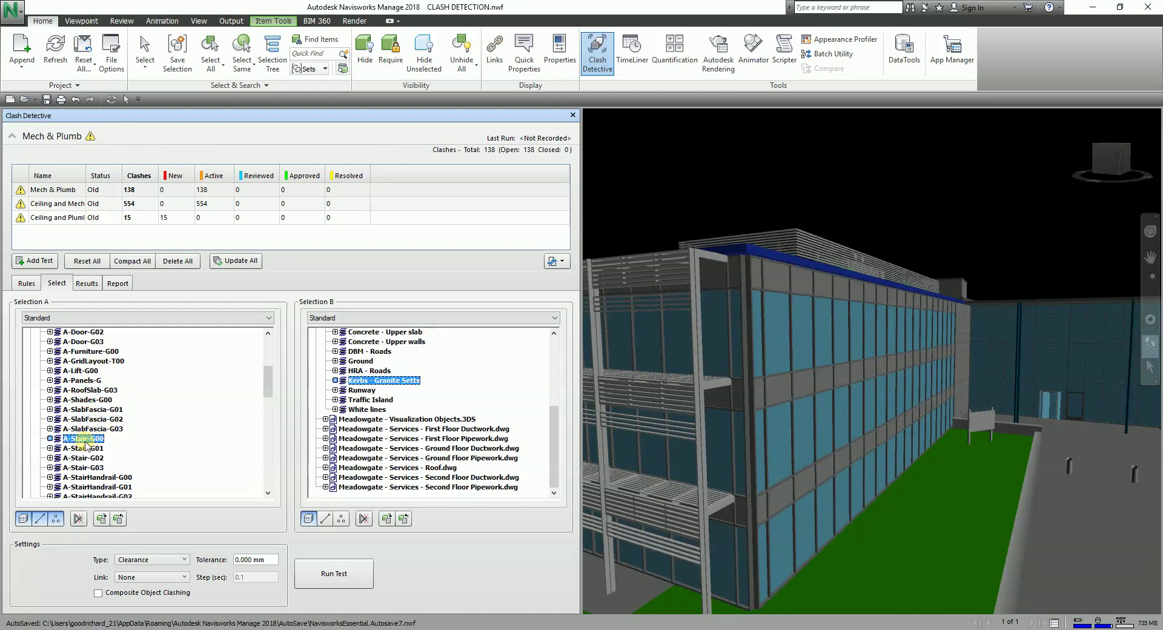